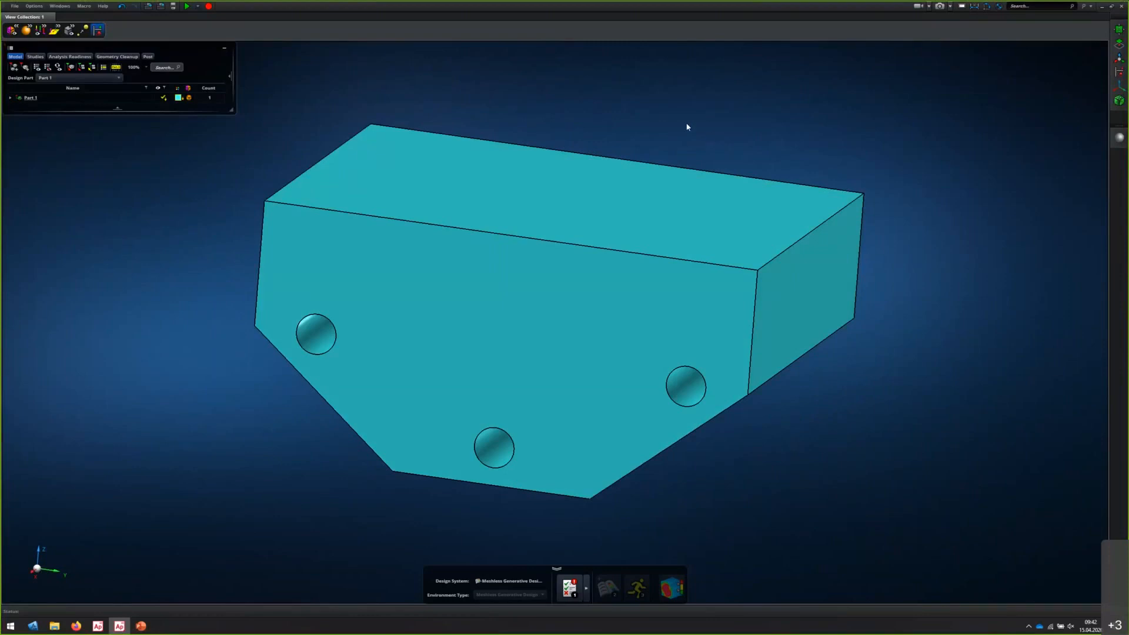
Examine Part 1's contents in the model tree and its geometry from the counterbored side and the opposite side
left_click(443, 152)
left_click(28, 98)
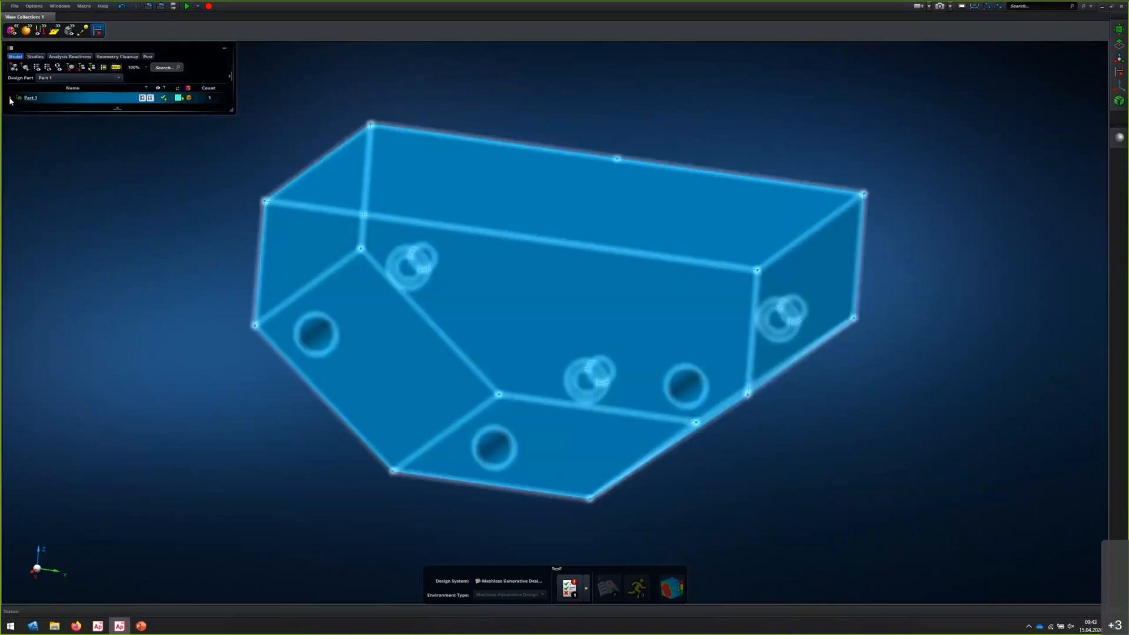
left_click(10, 98)
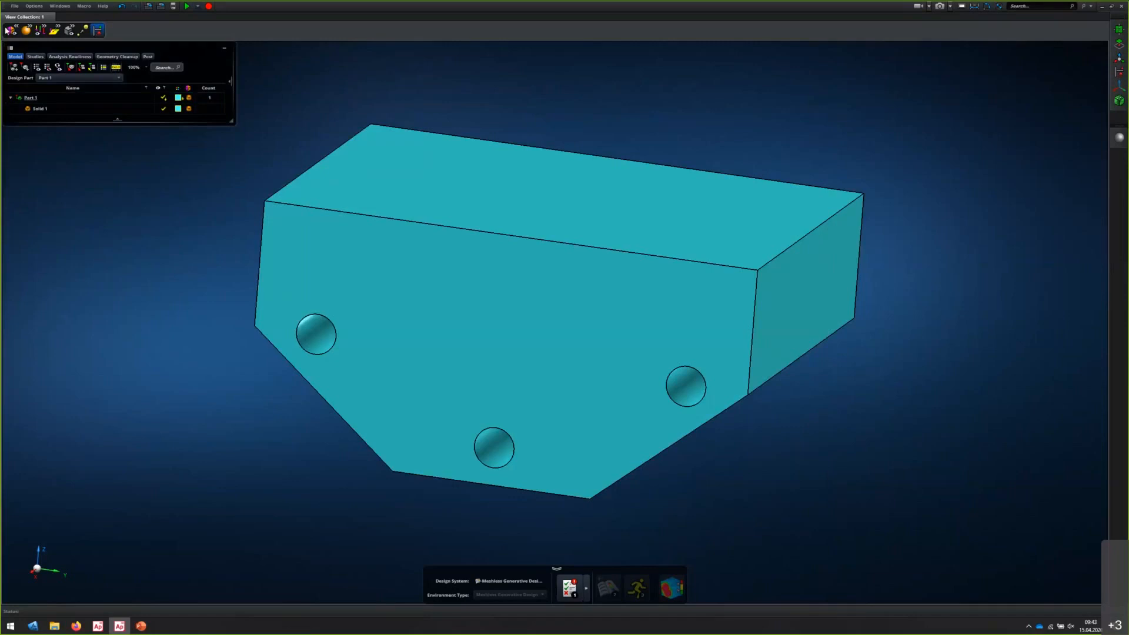
left_click(14, 7)
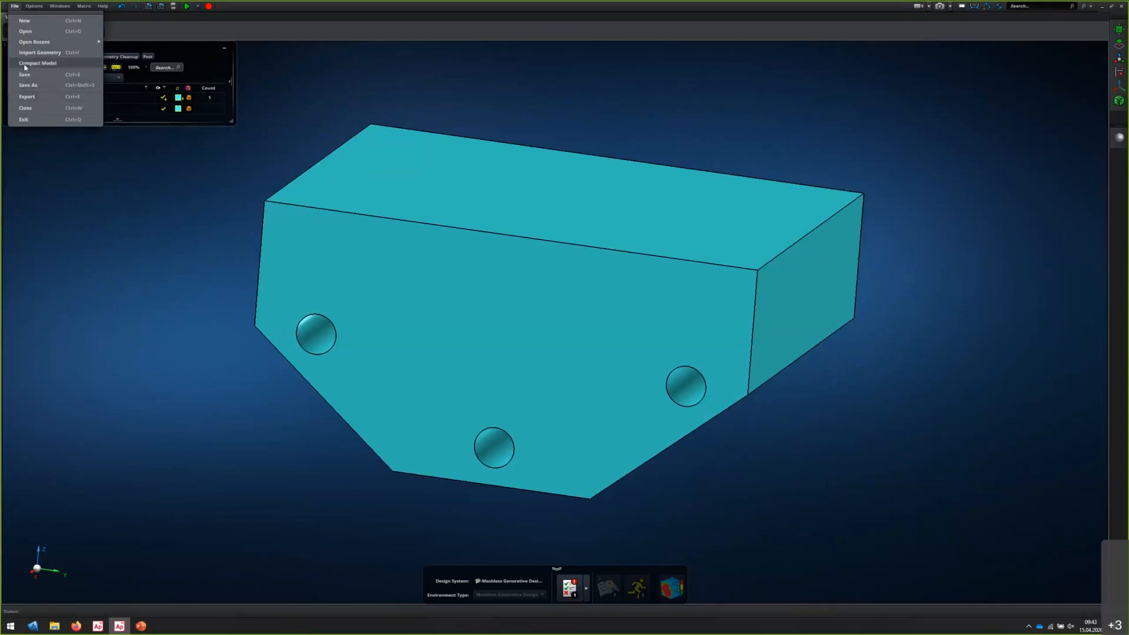
left_click(682, 62)
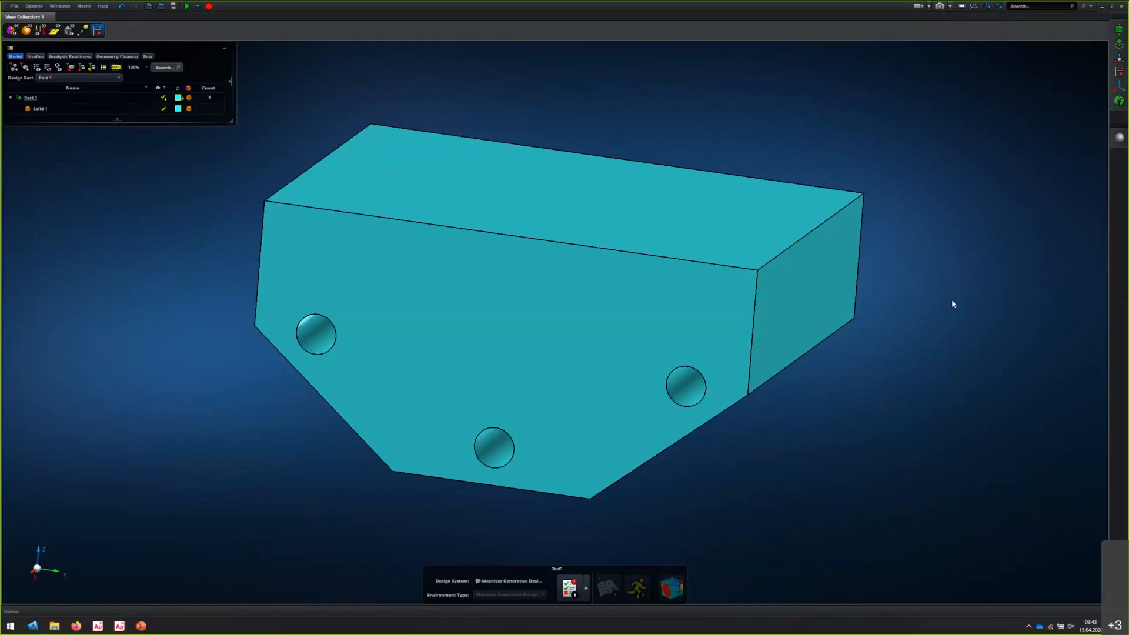
mouse_move(924, 326)
middle_mouse_down()
mouse_move(924, 314)
mouse_move(937, 322)
middle_mouse_up()
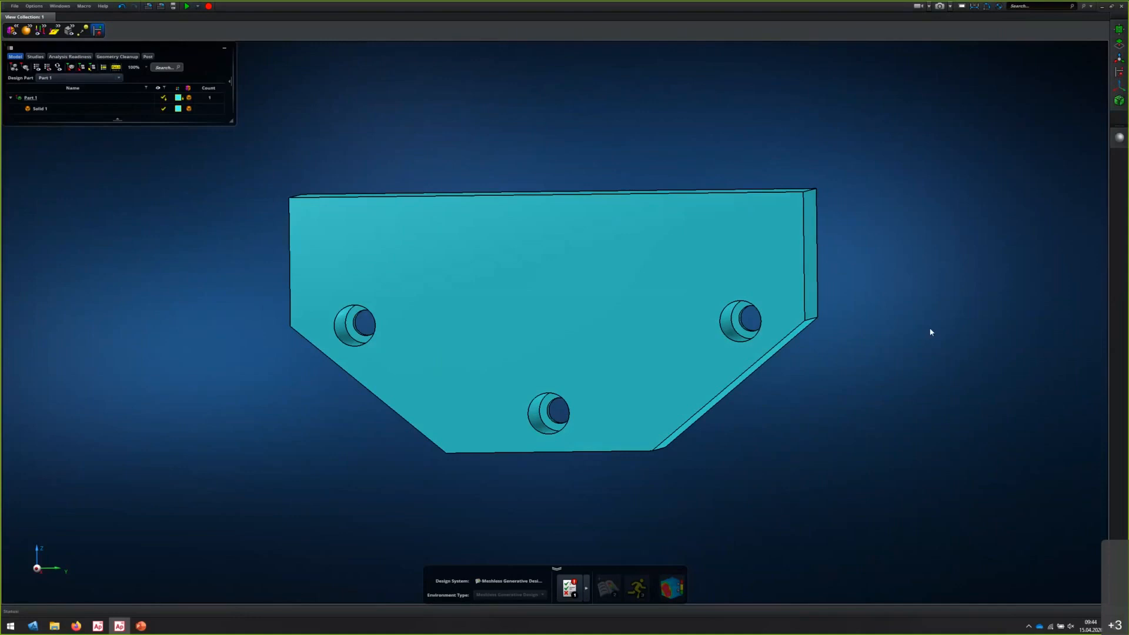
middle_click_drag(930, 332, 756, 338)
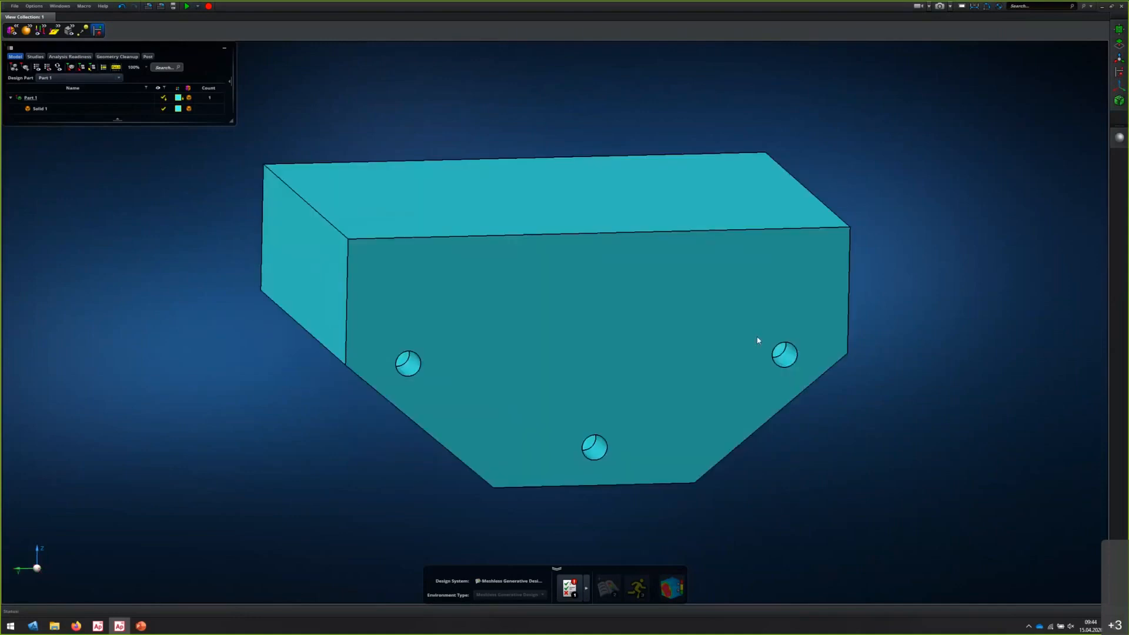
Create a material named Steel with an elastic modulus of 2.10E+005 MPa
left_click(1119, 139)
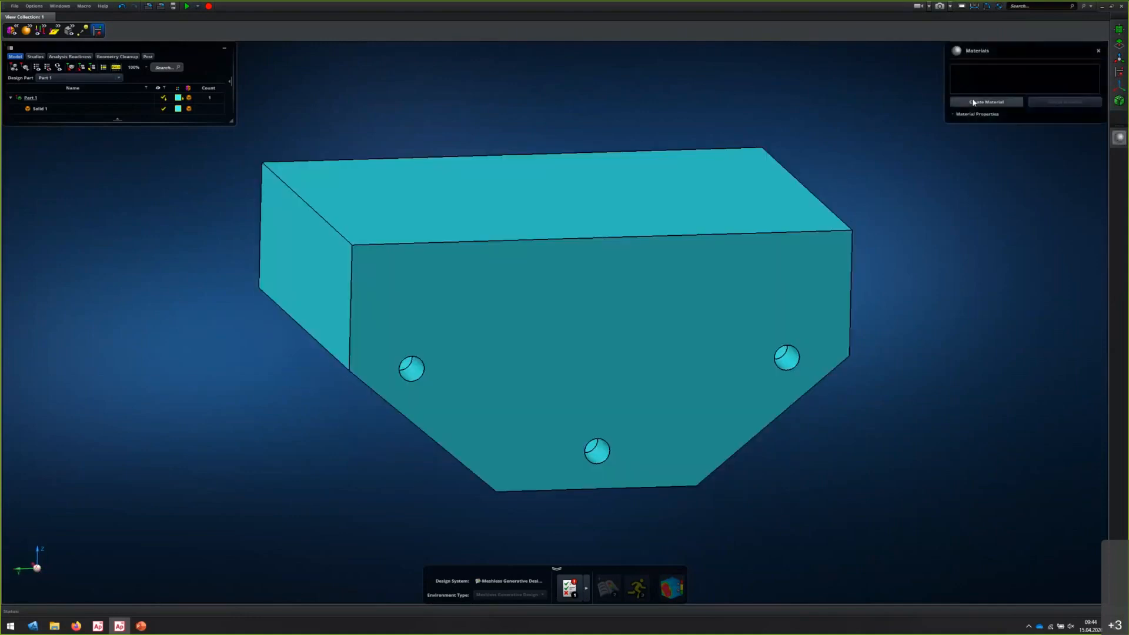
left_click(974, 102)
type("Steel")
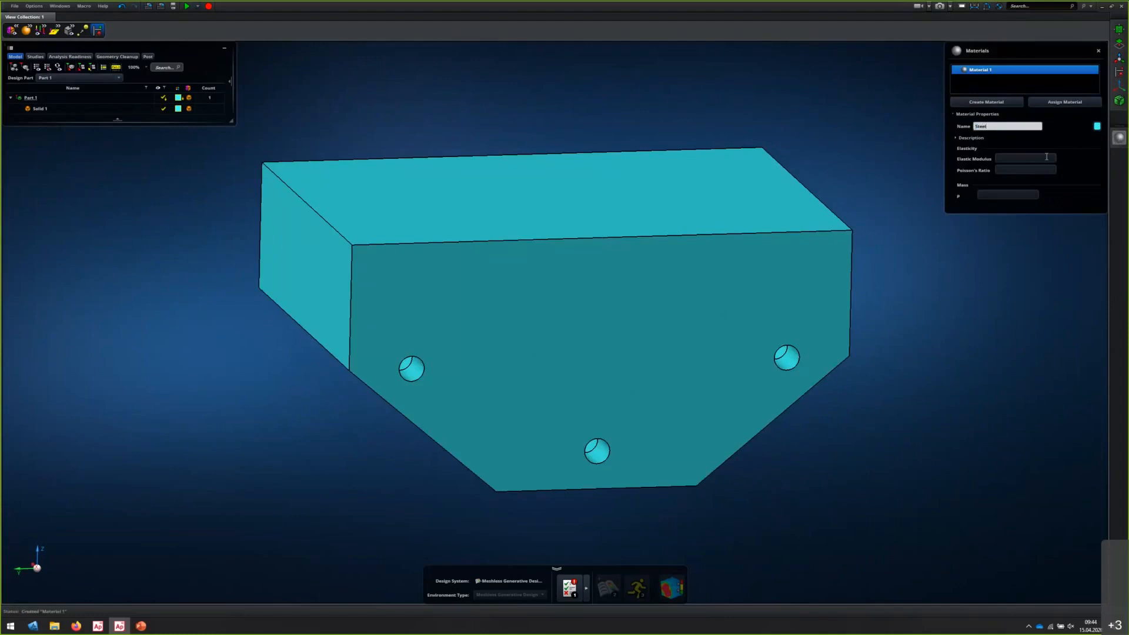
left_click(1047, 157)
type("210")
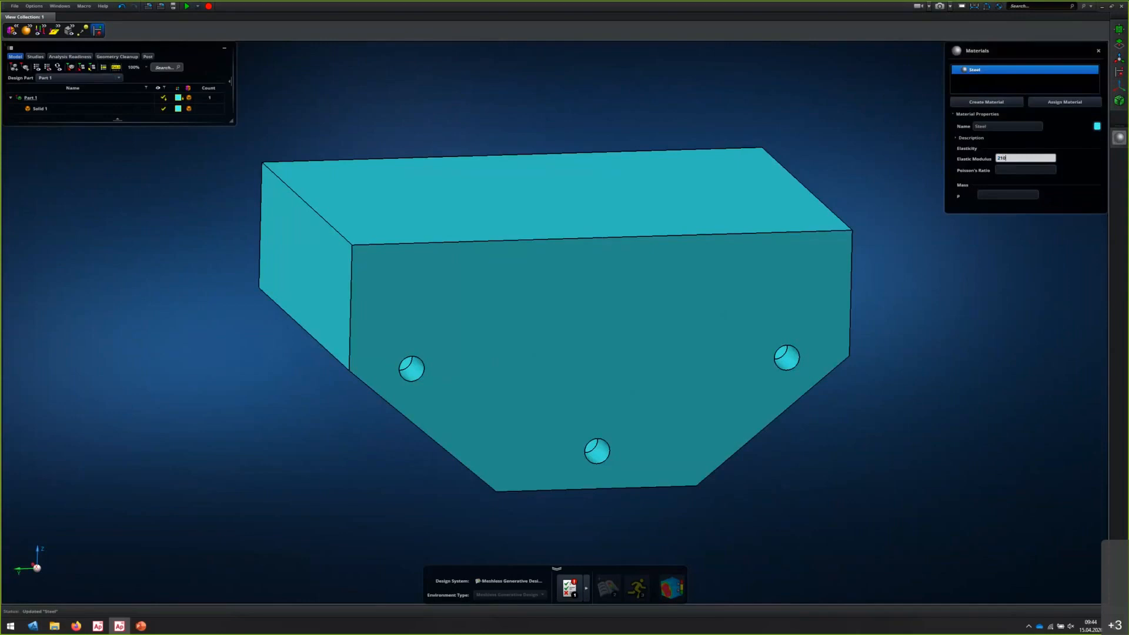
key("Return")
Set the Steel material's Poisson's ratio to 0.30 and its density to 7.85E-006 kg/mm³
left_click(1020, 170)
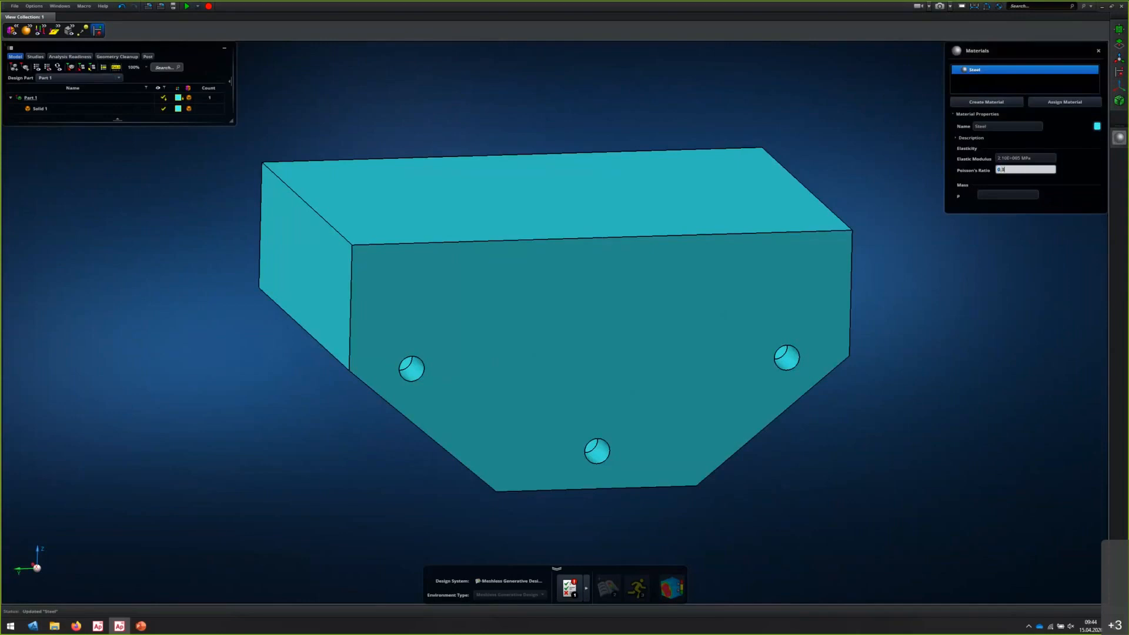
key("Return")
left_click(1021, 195)
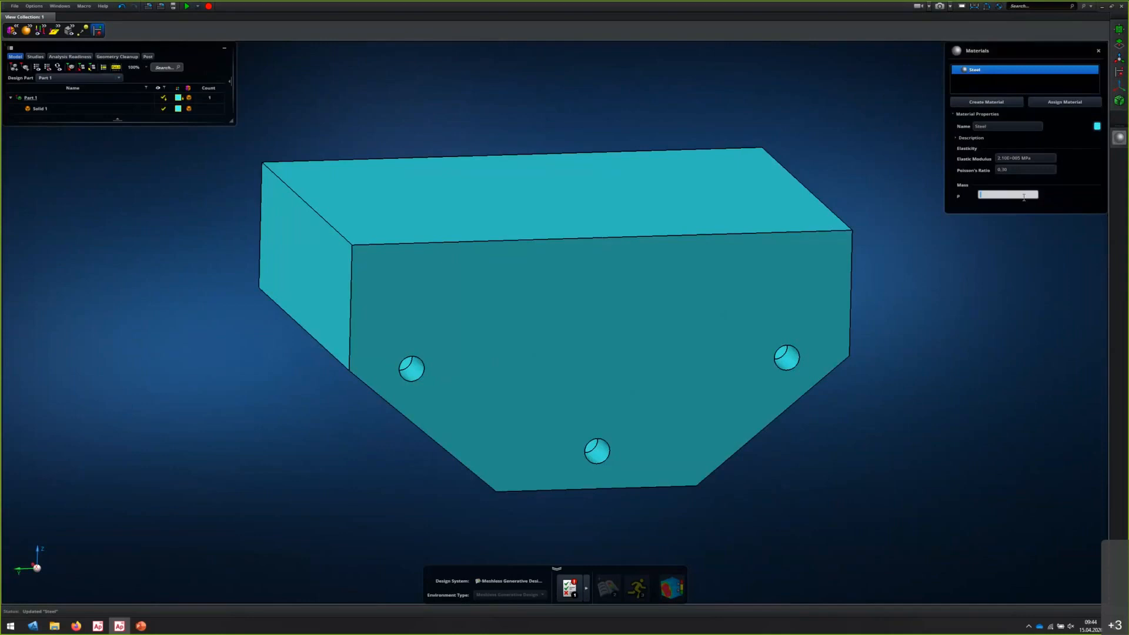
type("7.85")
key("Return")
left_click(993, 196)
left_click(993, 196)
key("Delete")
key("Return")
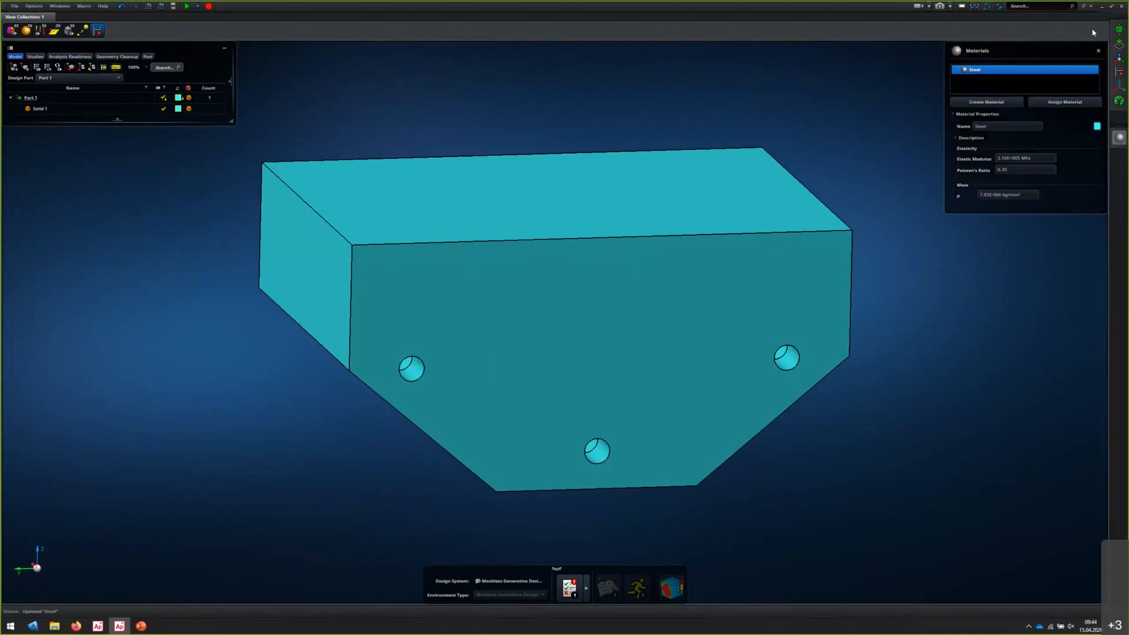
Assign the Steel material to Part 1 and expand the Materials group in the model tree
left_click(1079, 100)
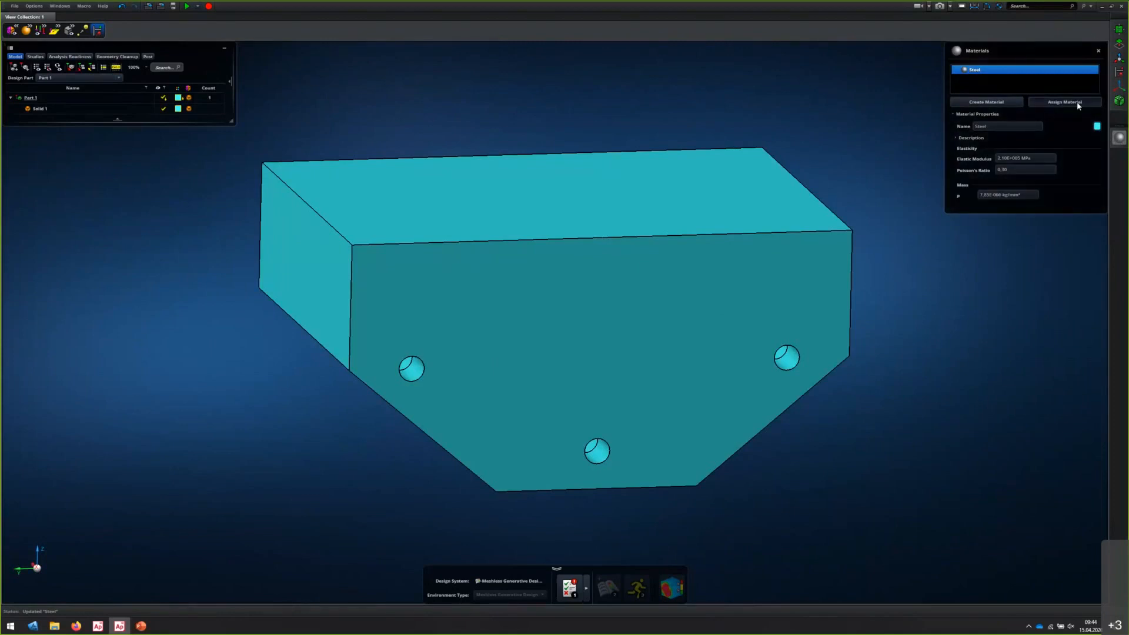
left_click(769, 247)
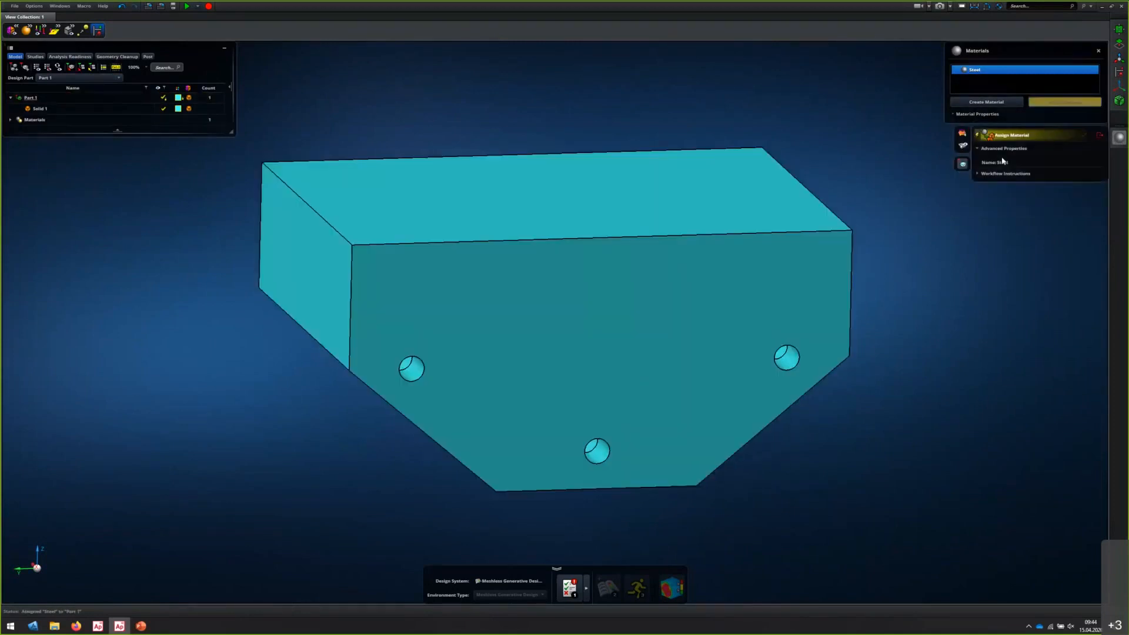
left_click(1098, 136)
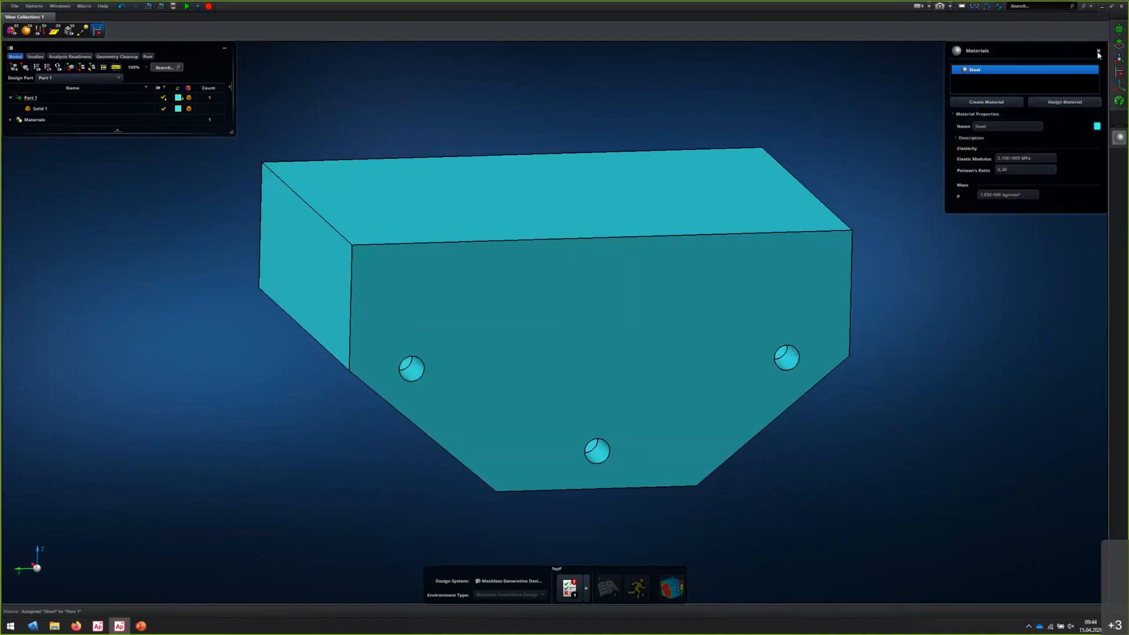
left_click(10, 121)
left_click(37, 131)
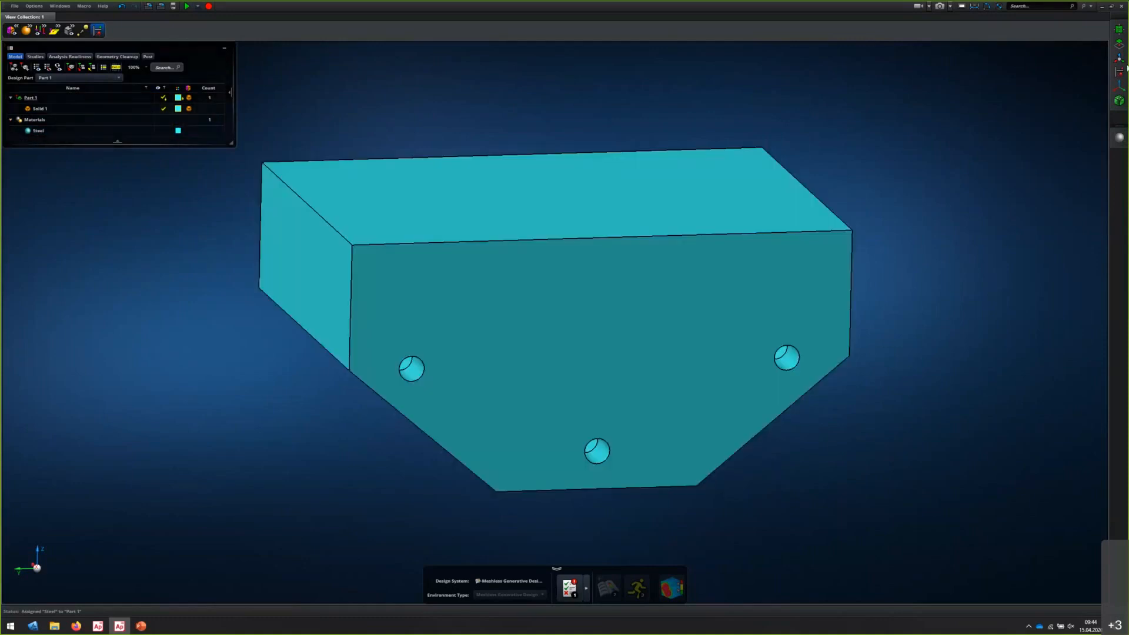
Define a non-design region by a 3 mm face offset around the hole nearest the block's right end
left_click(1120, 102)
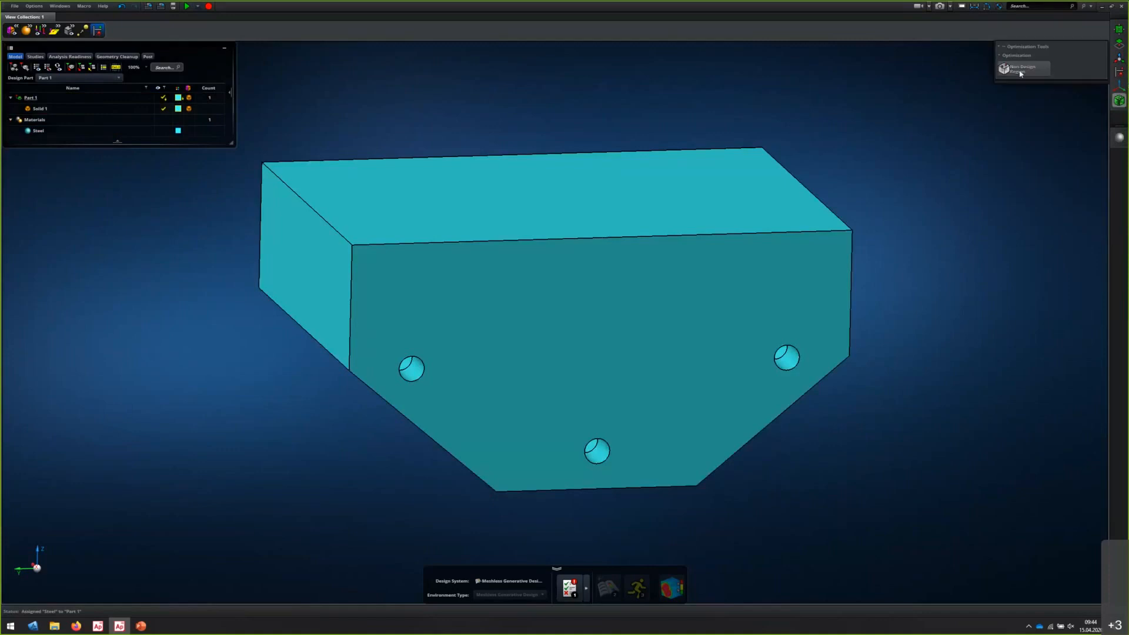
left_click(1021, 73)
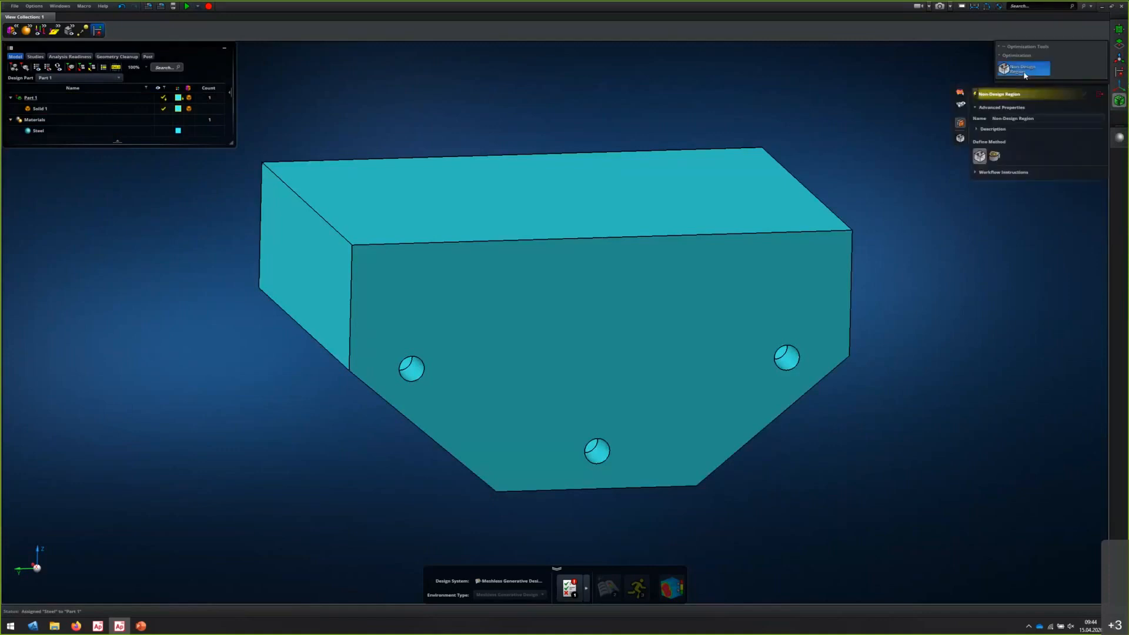
left_click(996, 156)
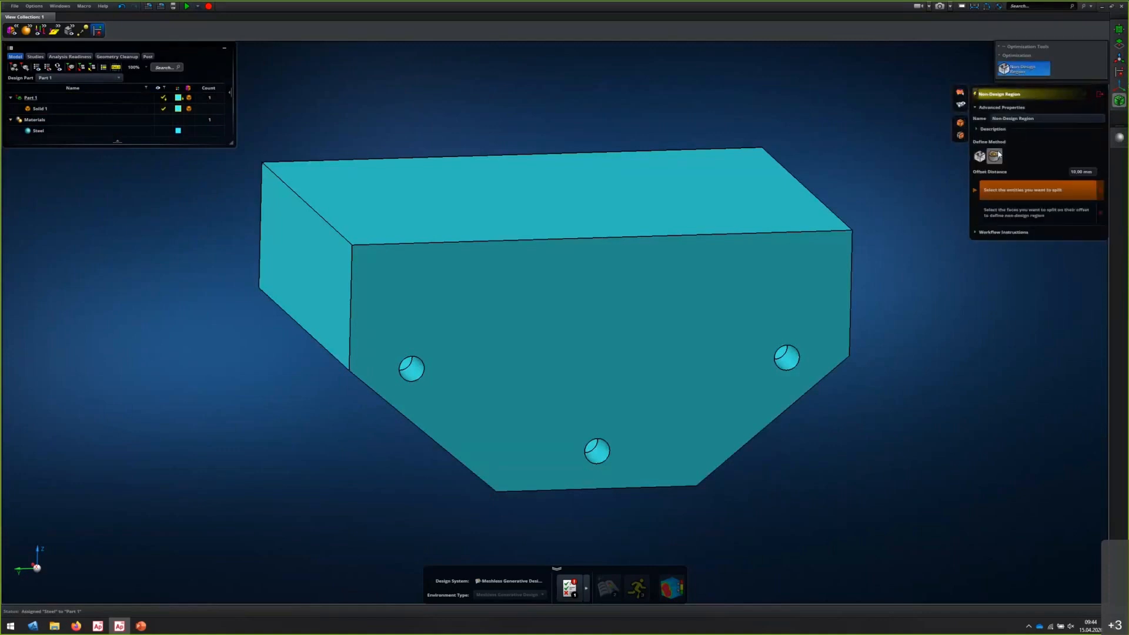
left_click(1079, 174)
type("3")
key("Return")
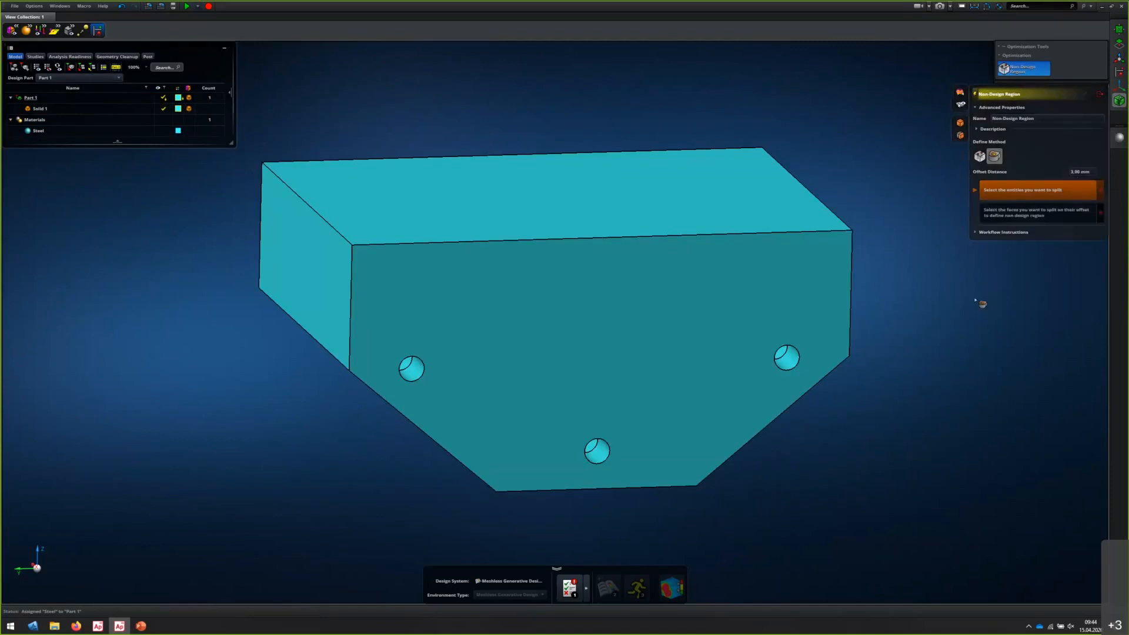
left_click(801, 374)
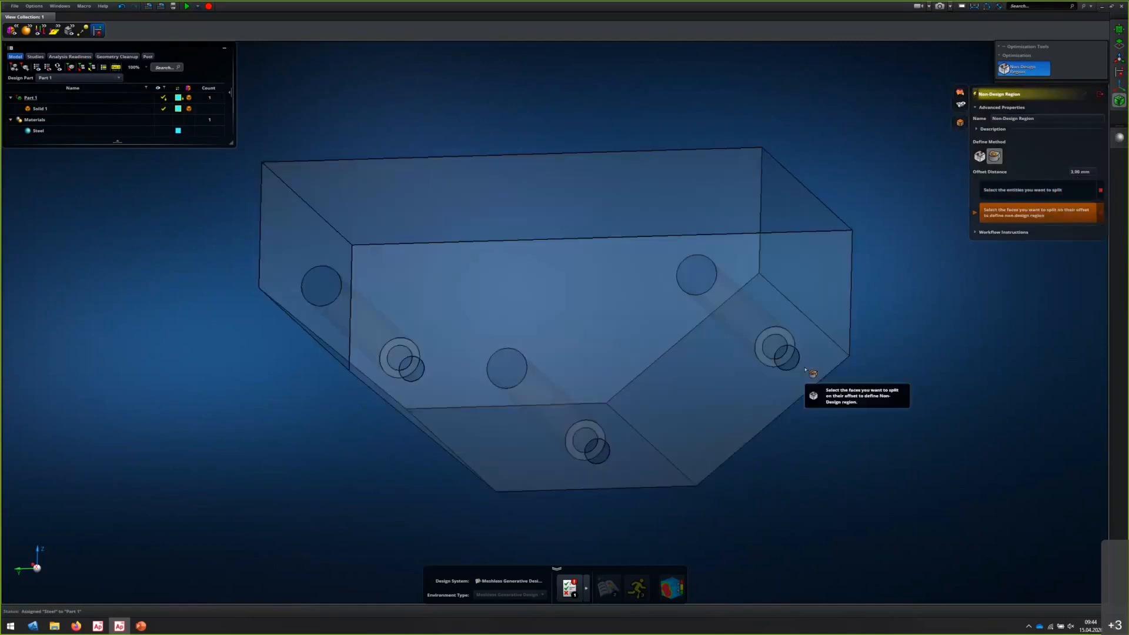
left_click(798, 374)
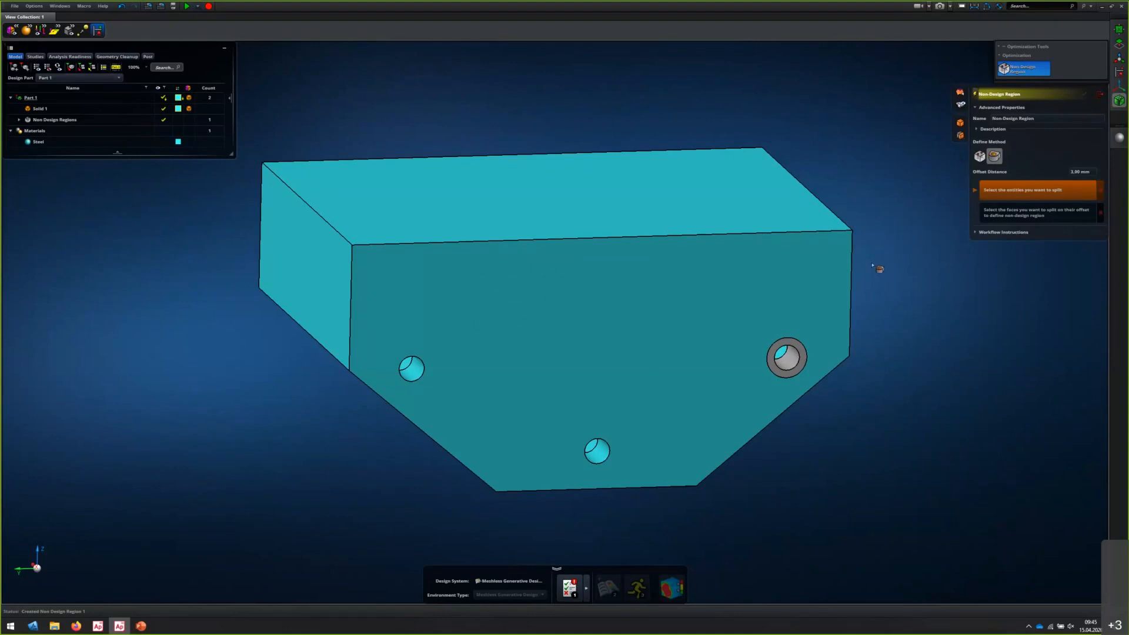
Define non-design regions around the two remaining holes with the same 3 mm offset
left_click(820, 289)
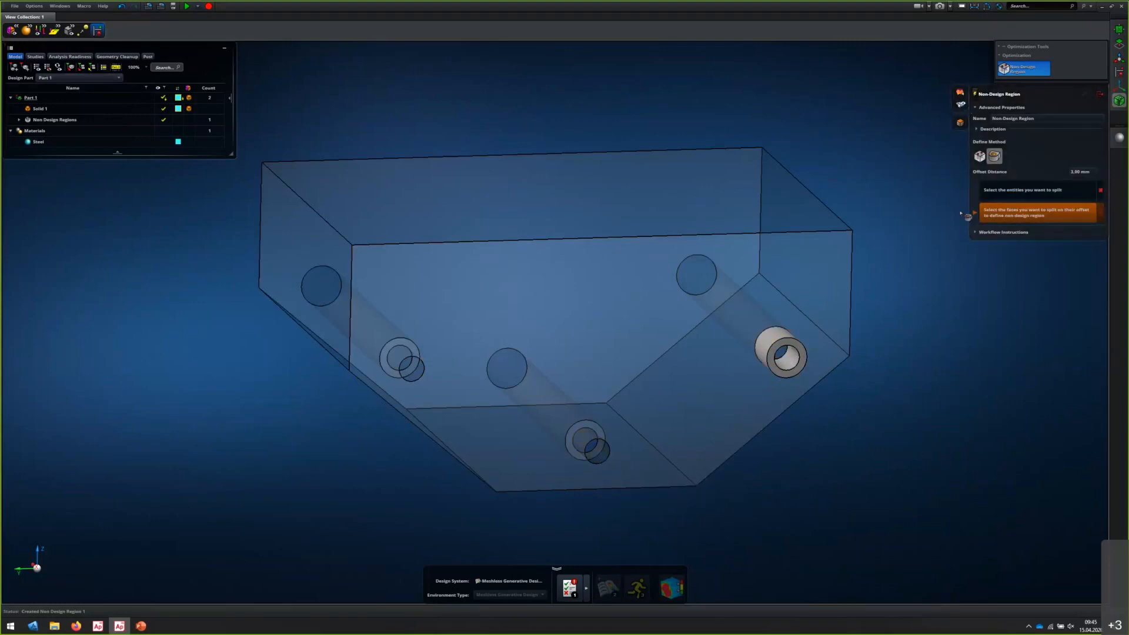
left_click(604, 456)
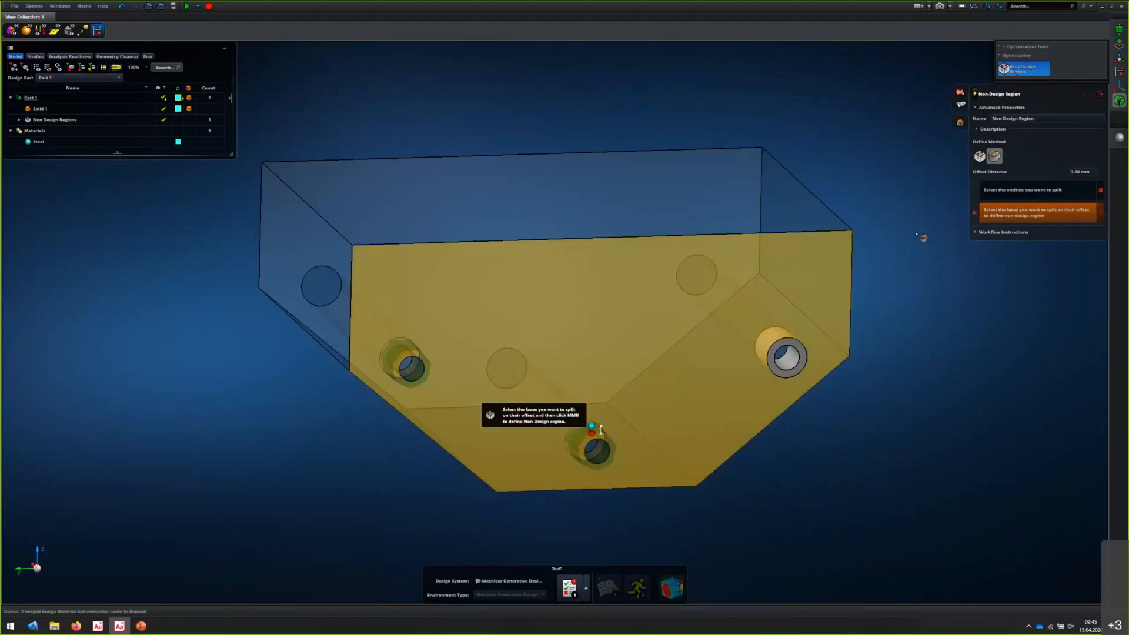
middle_click(881, 232)
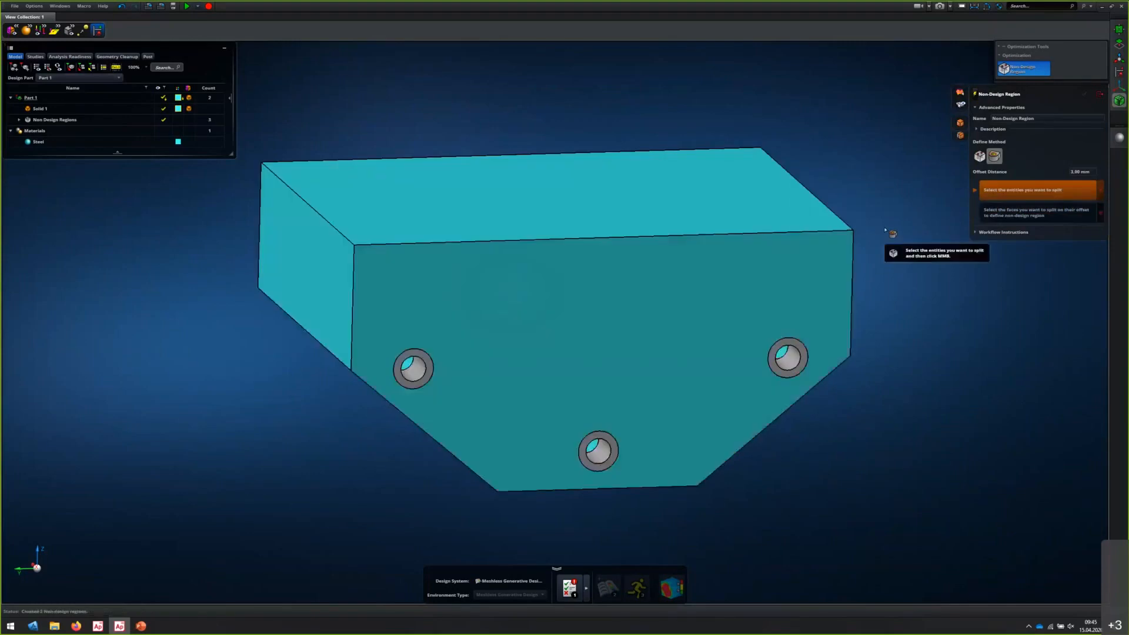
left_click(1097, 97)
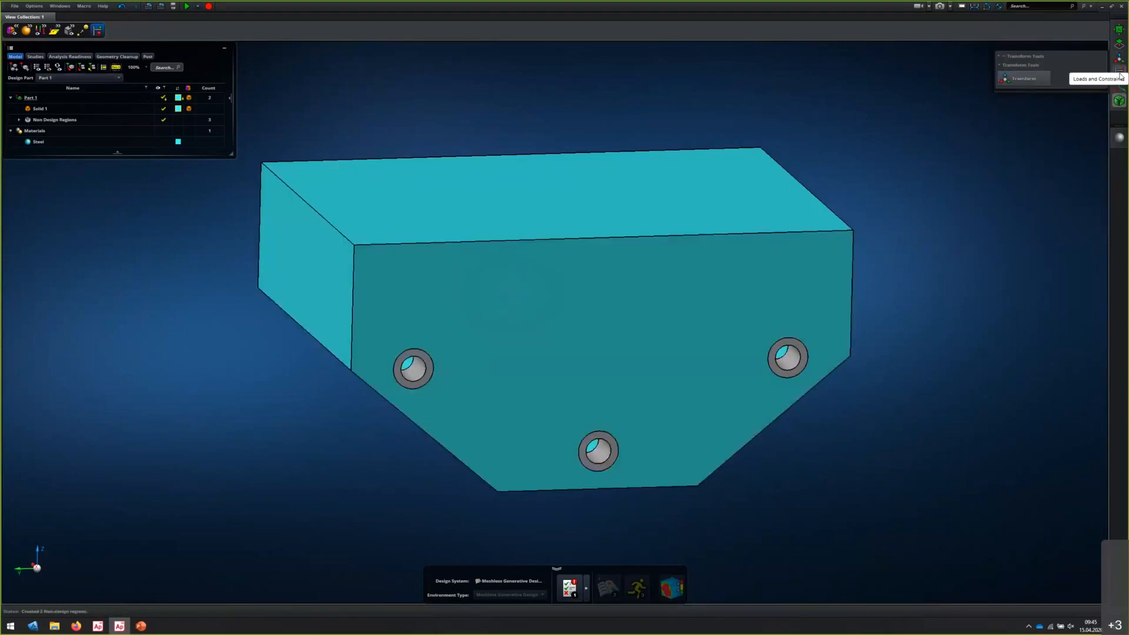
Bring up the loads and constraints tools and list the individual non-design regions in the model tree
mouse_move(1121, 76)
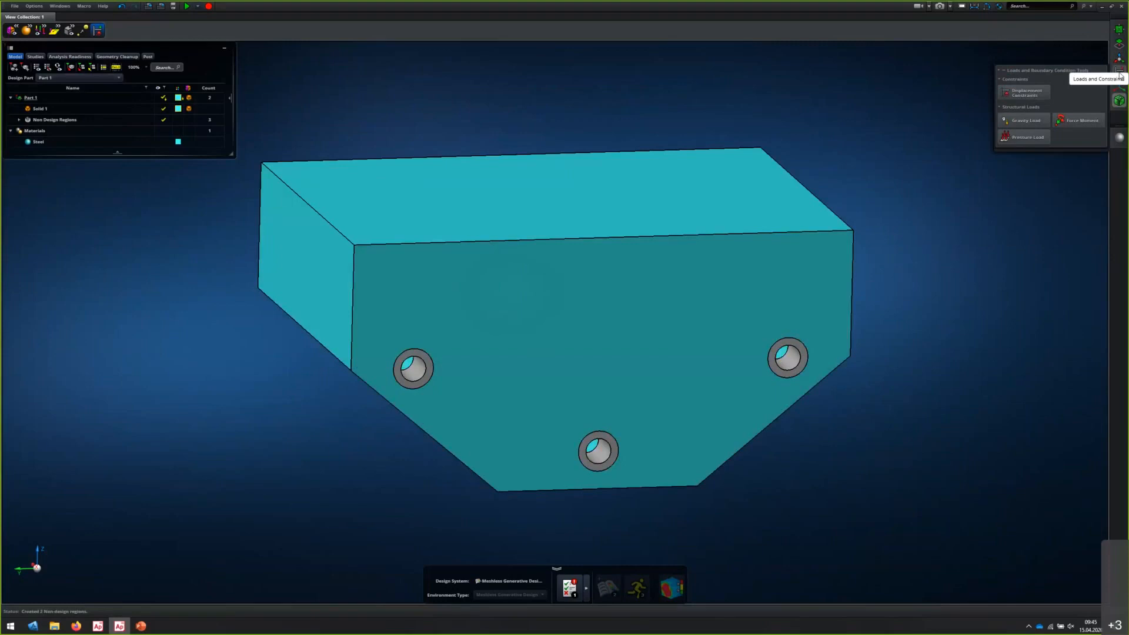
left_click(1120, 75)
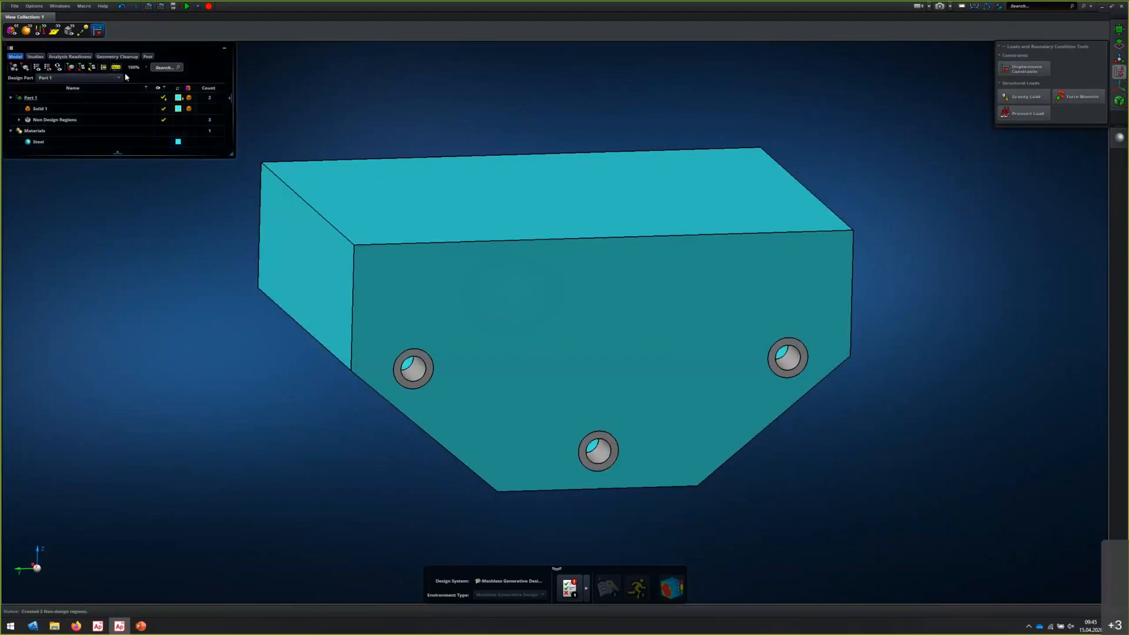
left_click(41, 119)
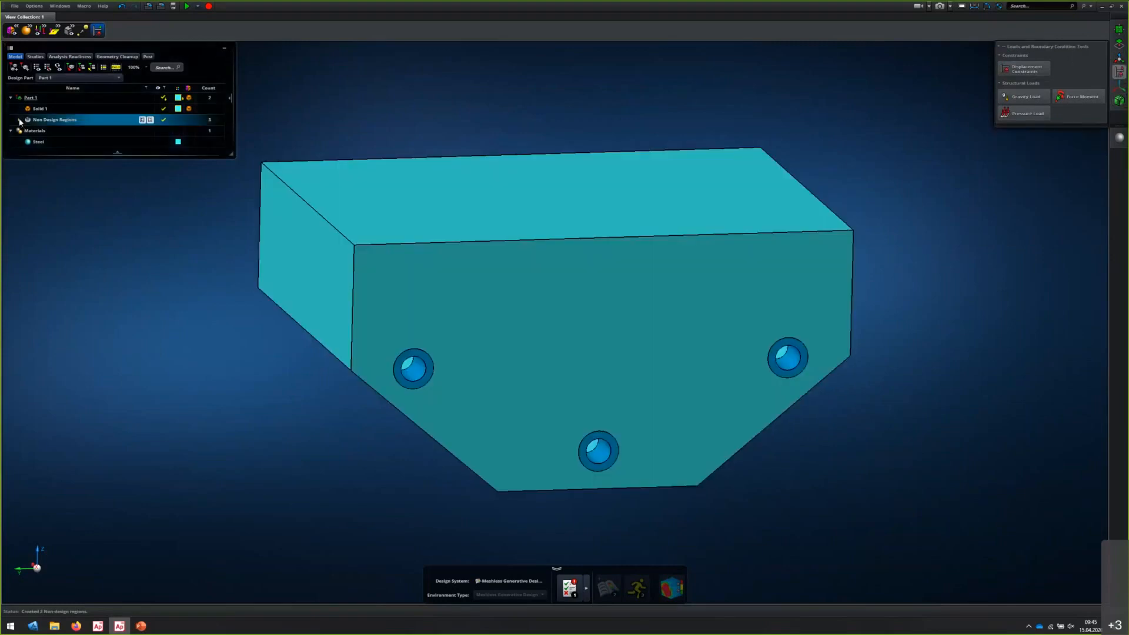
left_click(20, 121)
left_click(49, 132)
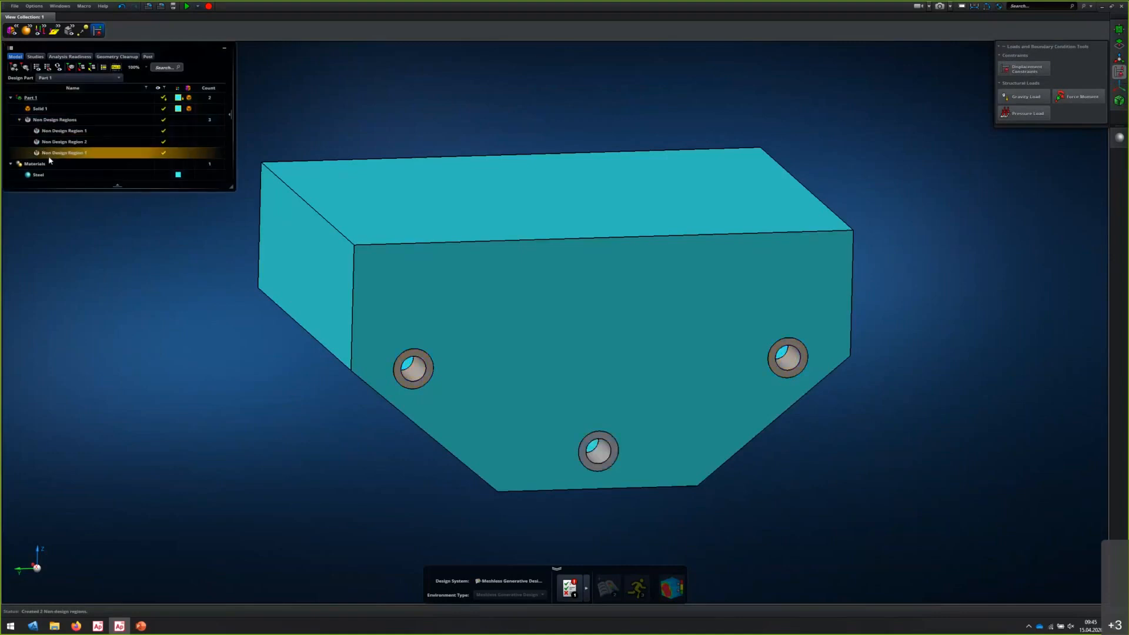
Apply displacement constraints to the non-design regions around all three holes
left_click(1026, 68)
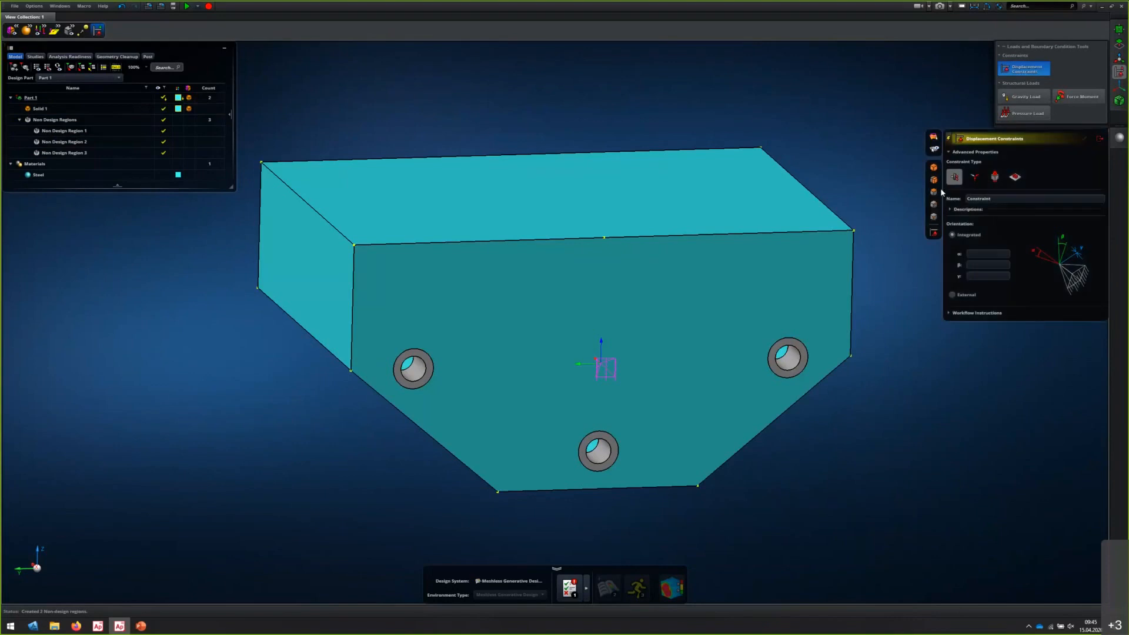
left_click(935, 181)
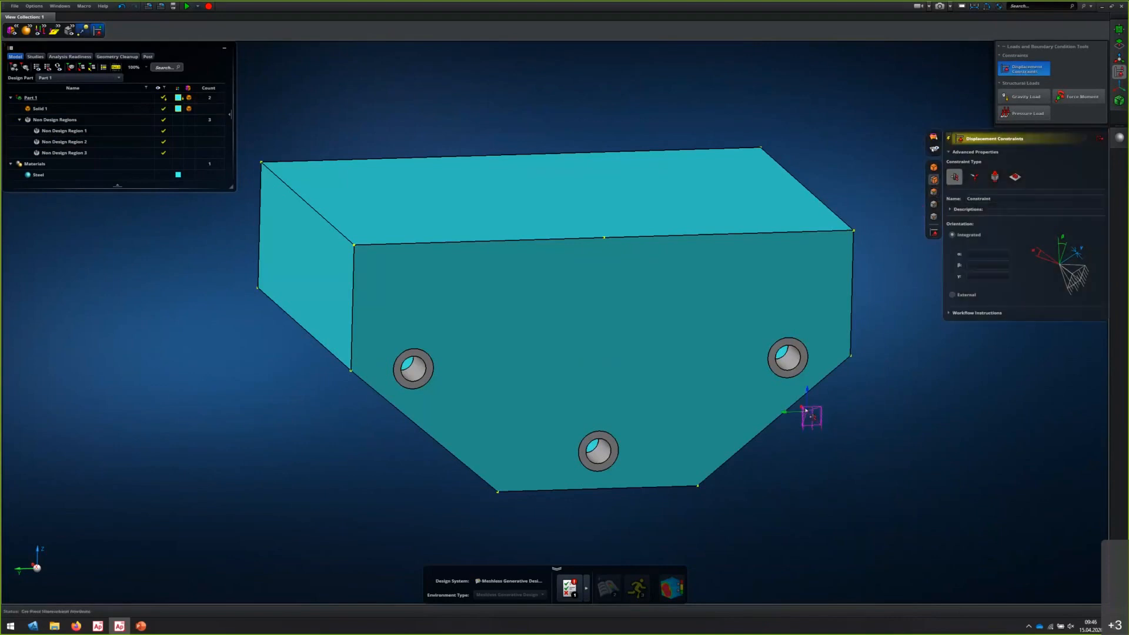
left_click(800, 367)
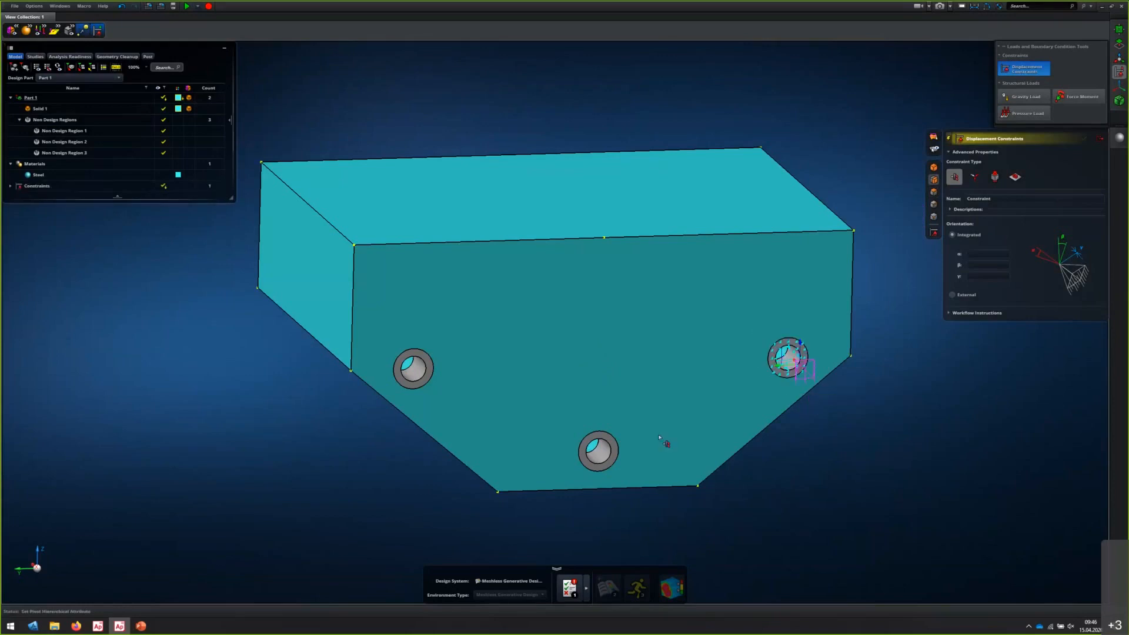
left_click(609, 463)
left_click(421, 381)
left_click(1098, 138)
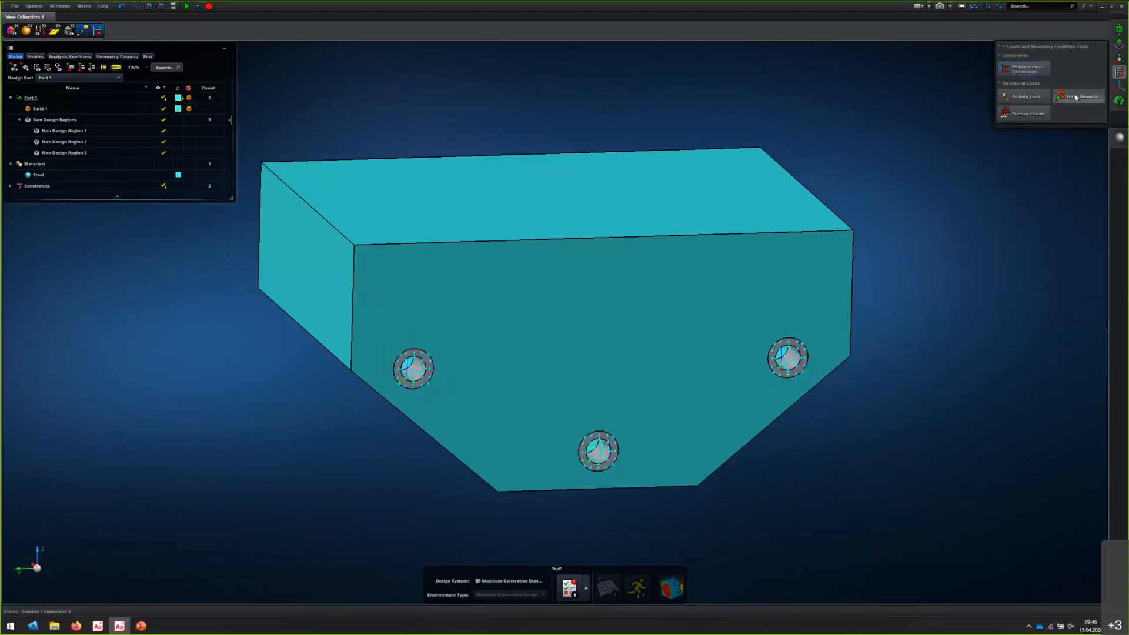
Apply a force load with a Z component of -1000 N to the block's top face
left_click(1076, 98)
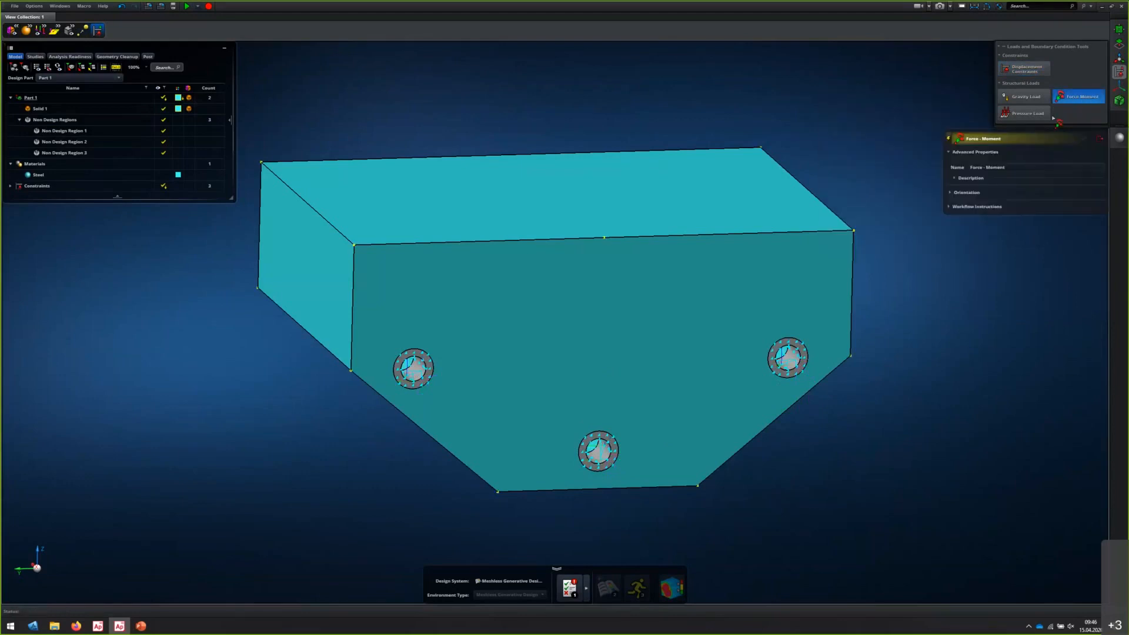
left_click(952, 235)
left_click(986, 235)
type("-100")
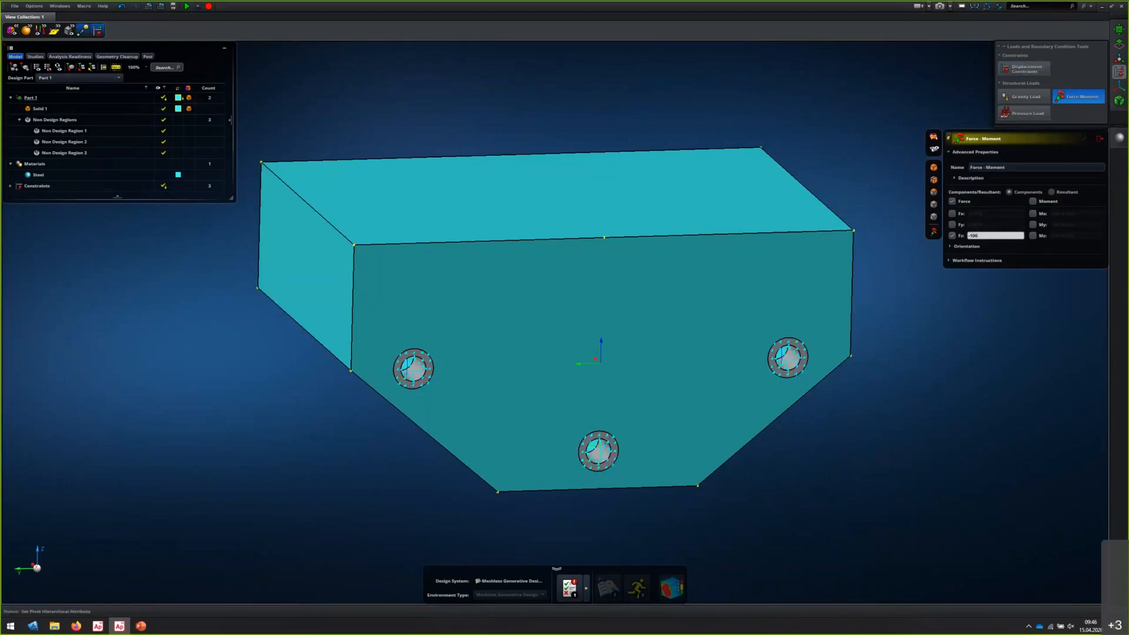
type("0")
key("Return")
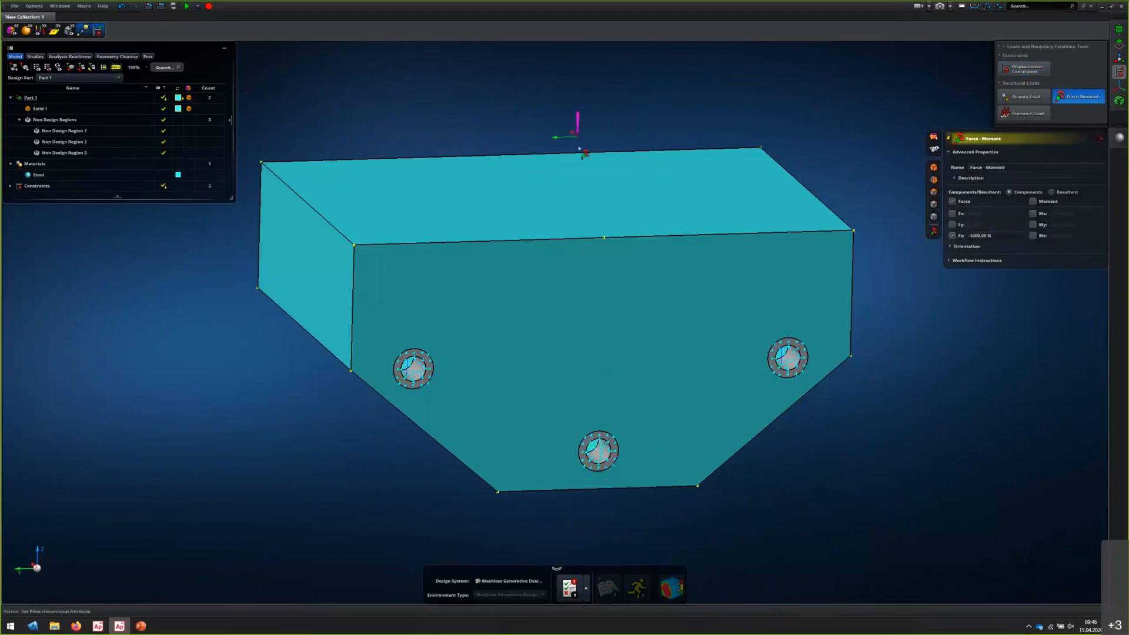
left_click(573, 193)
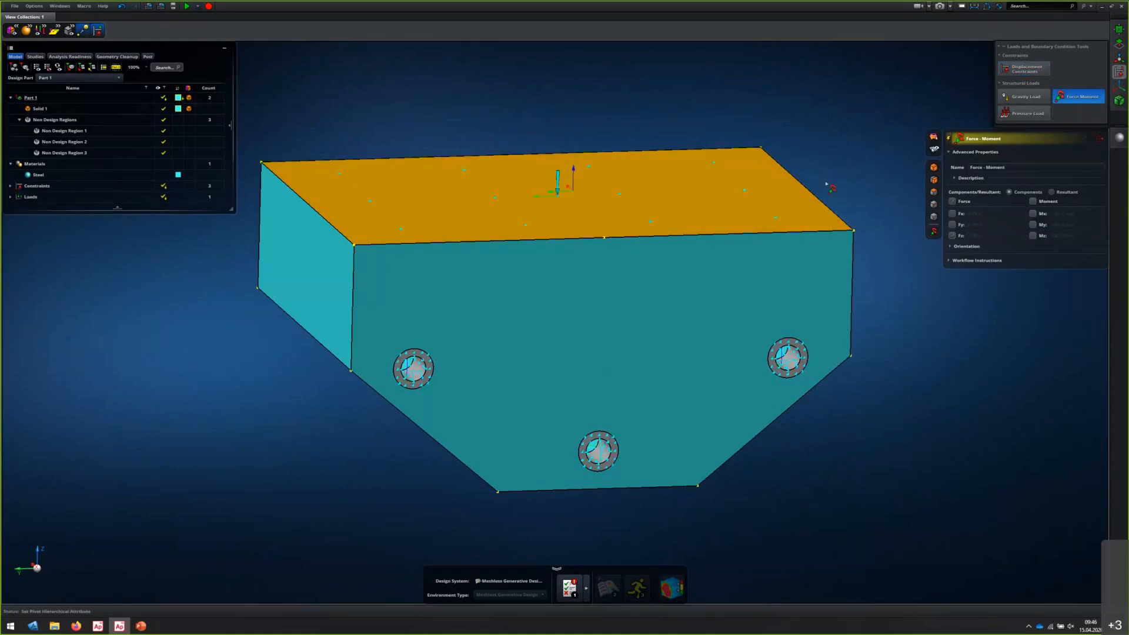
left_click(1099, 138)
Review the loads in the model tree, expand the analysis readiness check and bring up the study's scenario tree
left_click(11, 100)
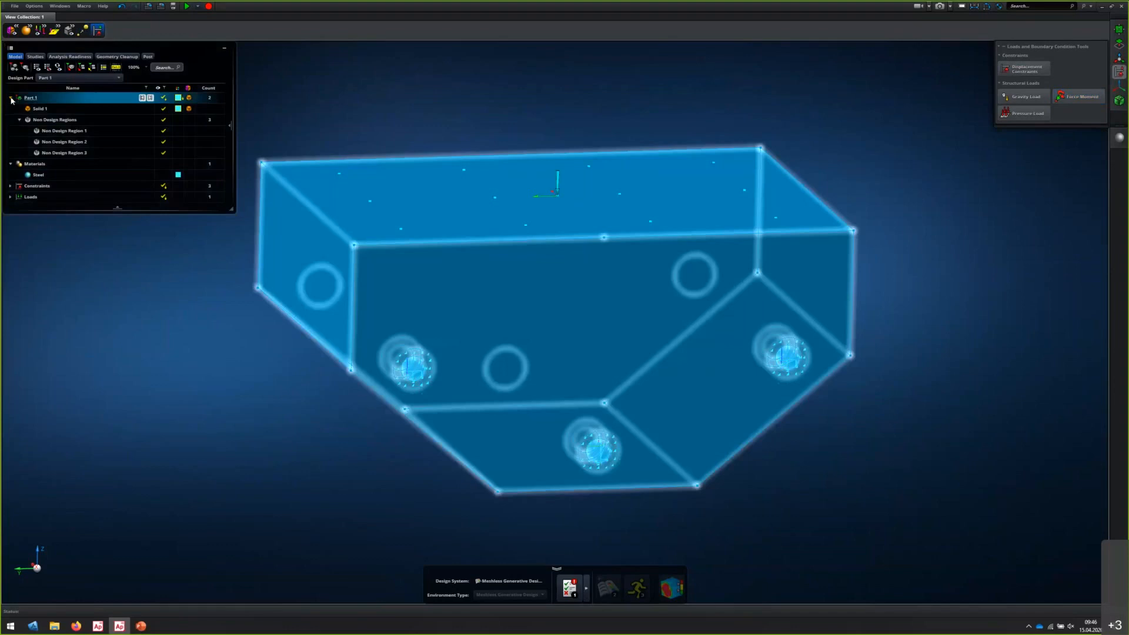
left_click(48, 198)
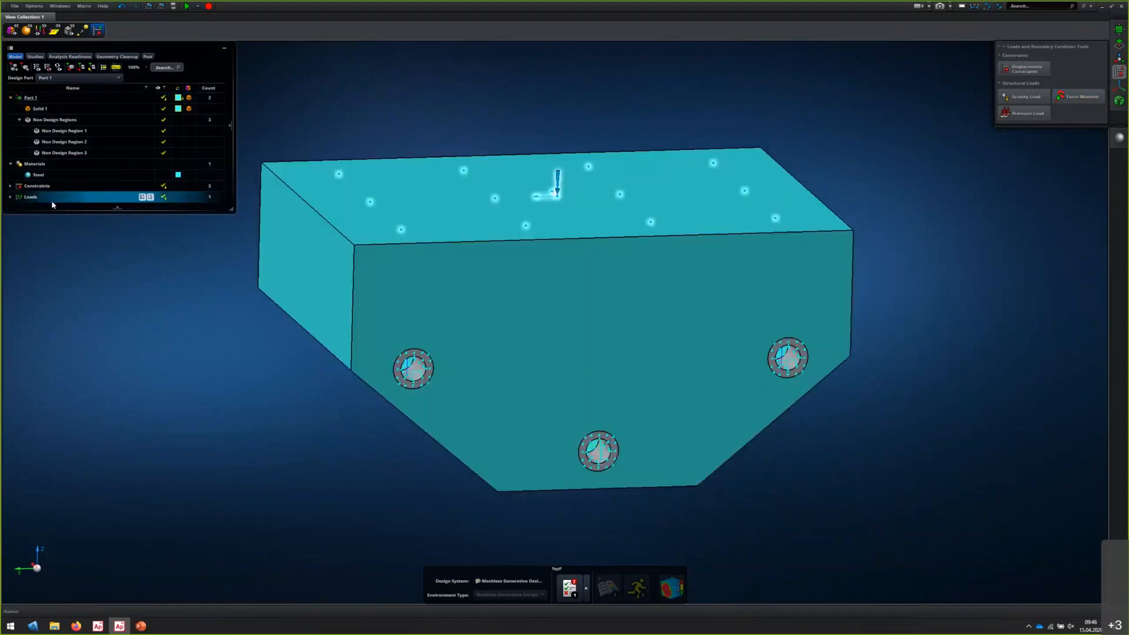
left_click(56, 209)
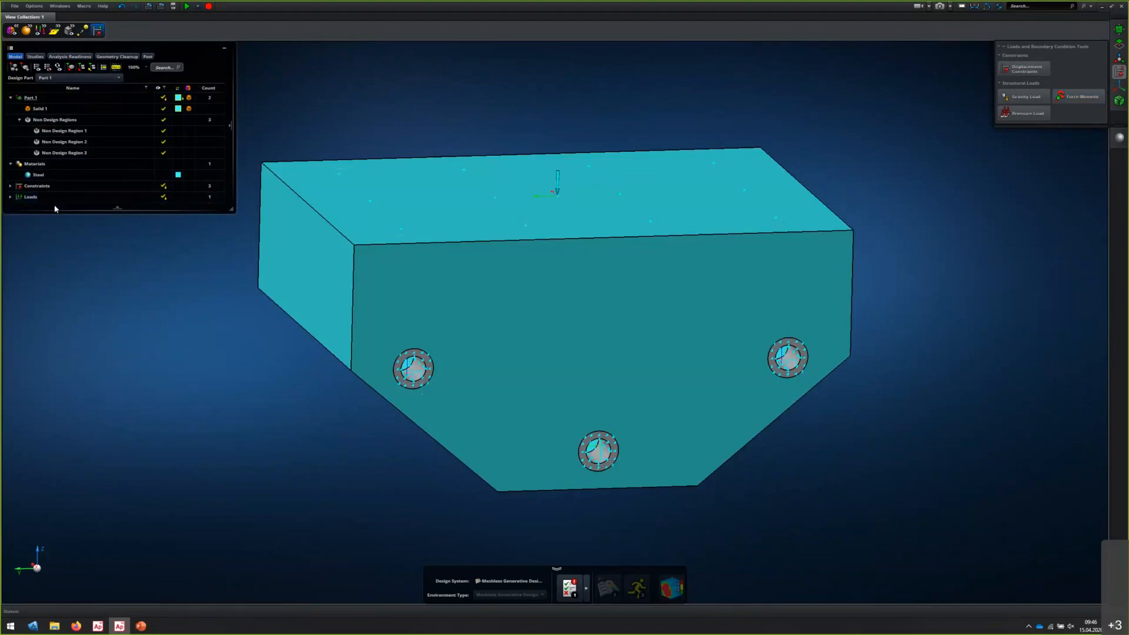
left_click(586, 594)
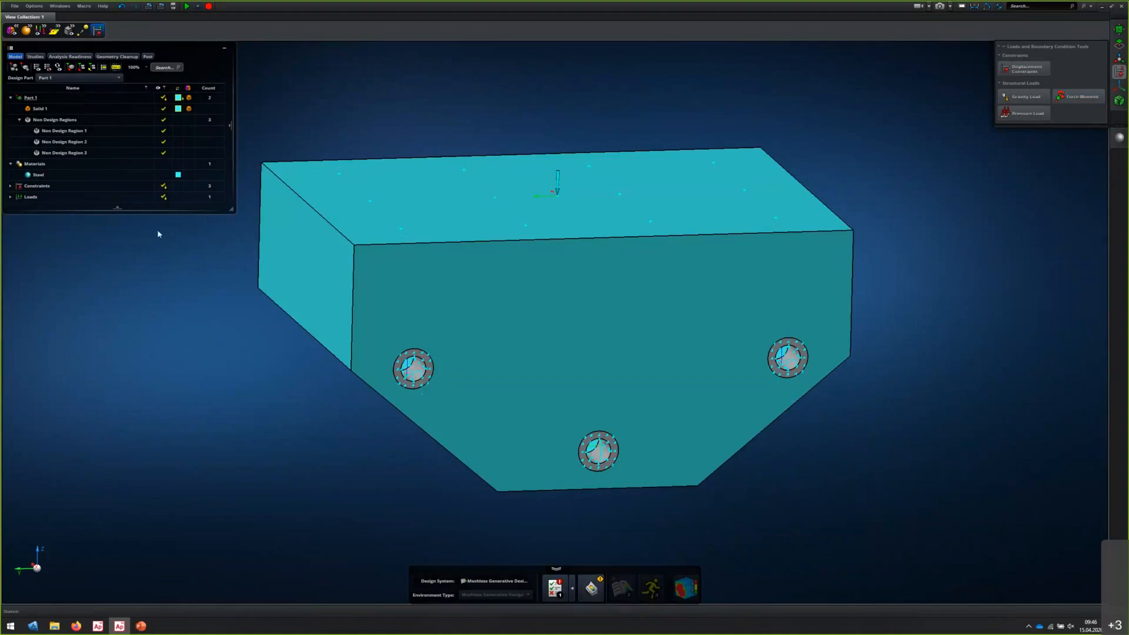
left_click(34, 57)
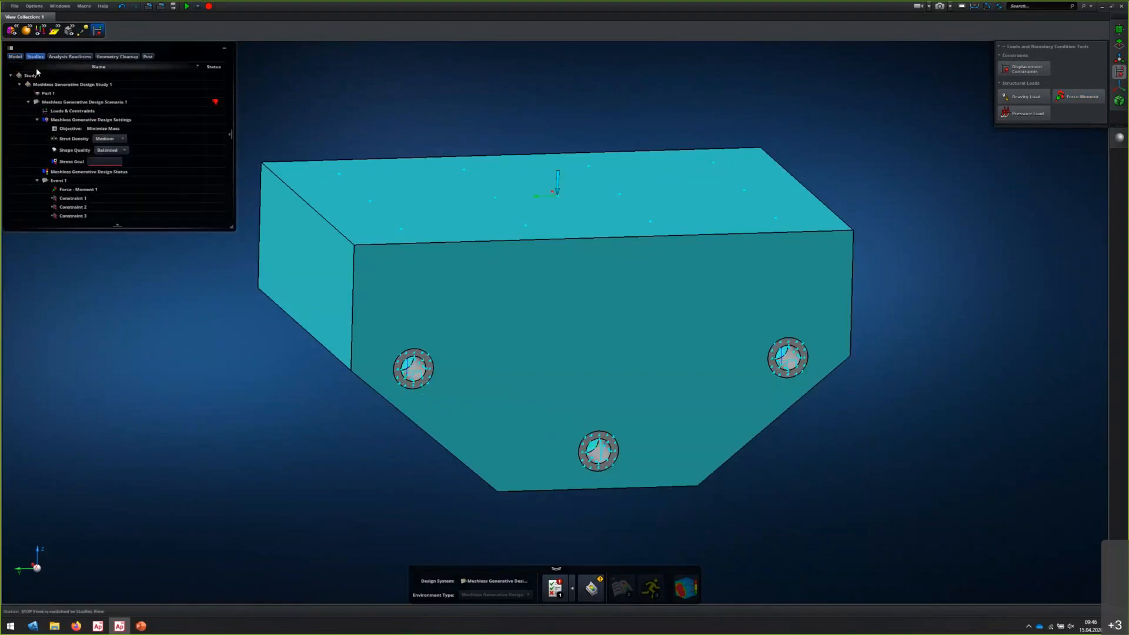
left_click(203, 102)
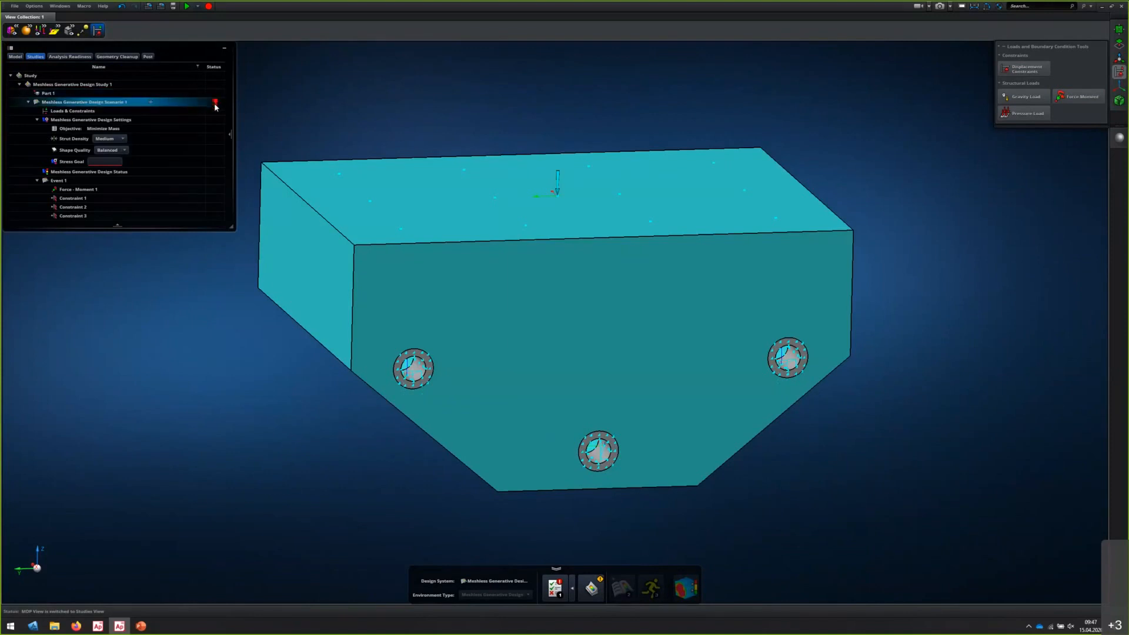
Exclude Constraint 1 from Event 1 in the scenario's loads and constraints and include it again
double_click(80, 111)
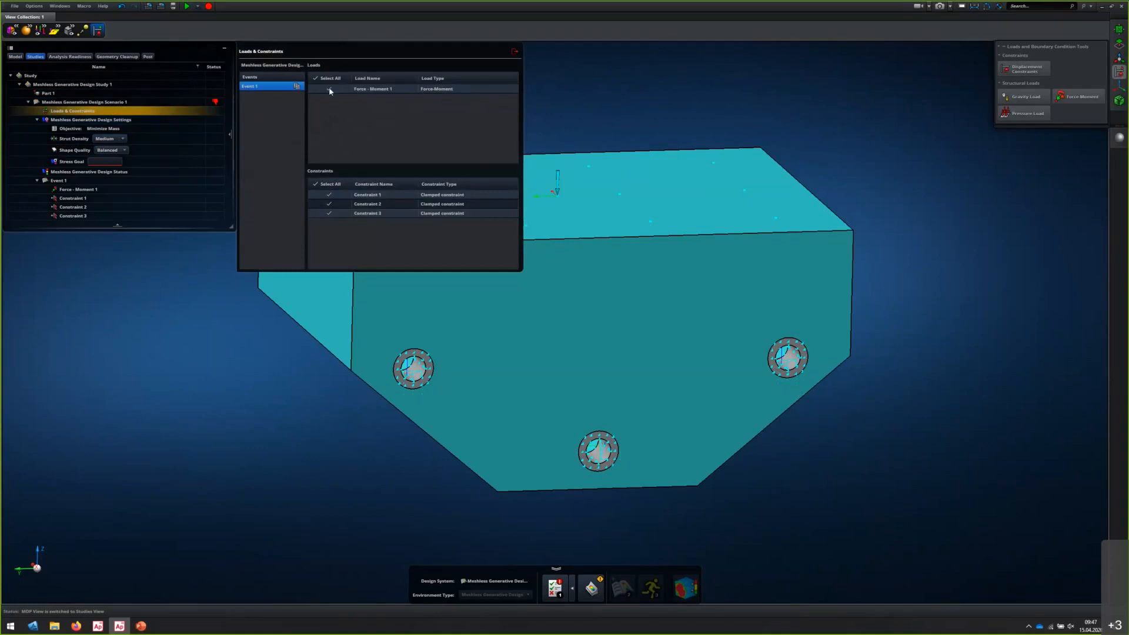
left_click(330, 196)
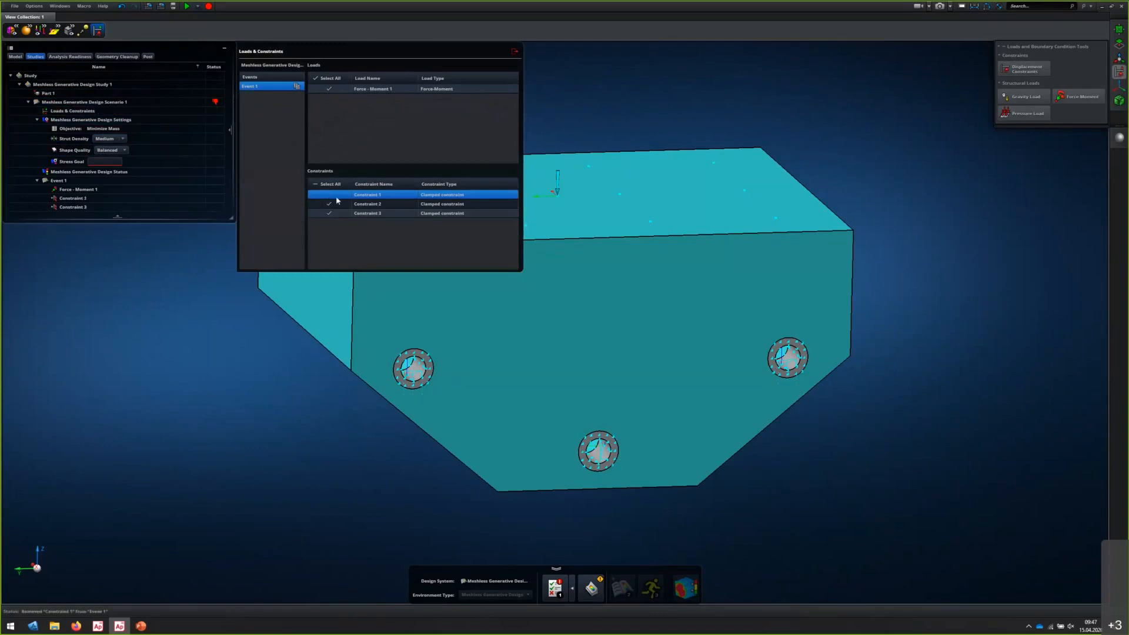
left_click(329, 196)
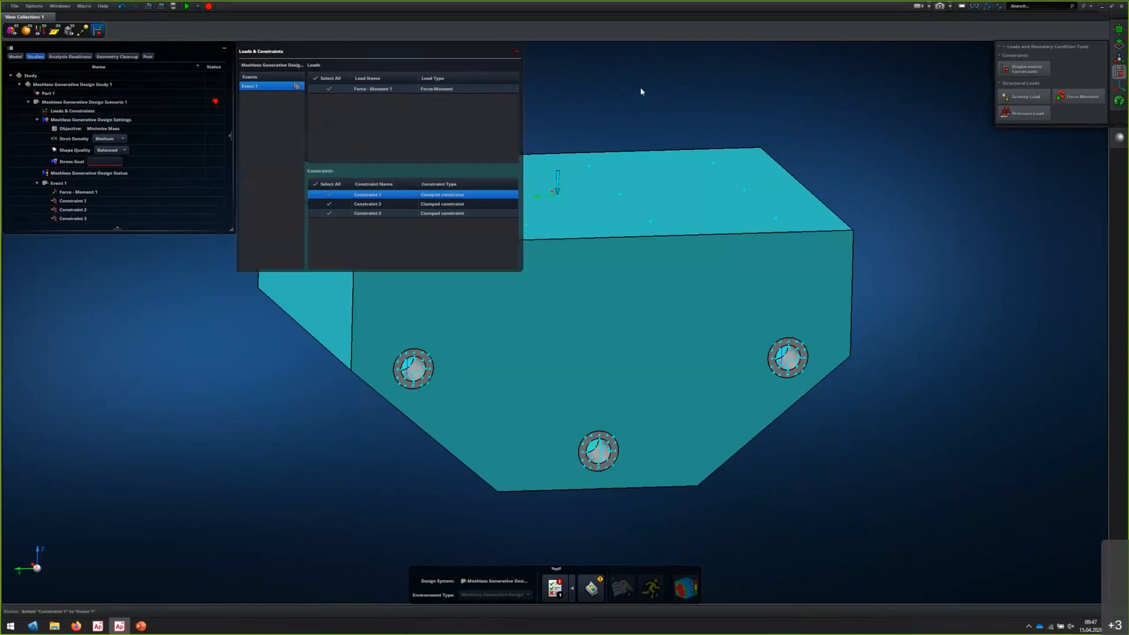
left_click(514, 54)
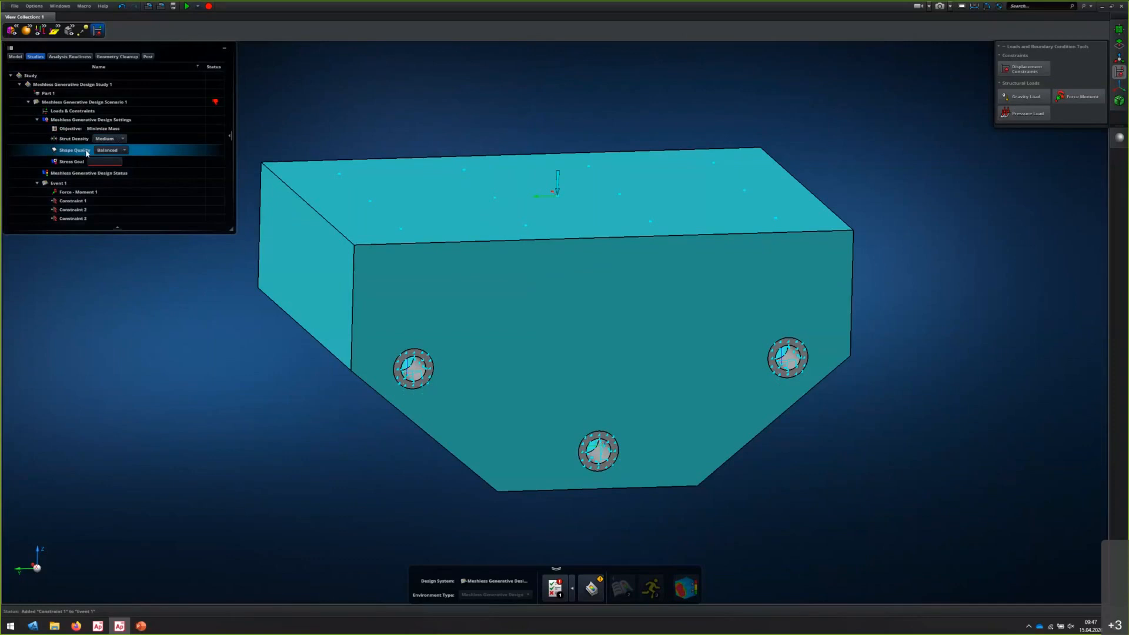
Set the stress goal of the generative design scenario to 2 MPa
left_click(100, 160)
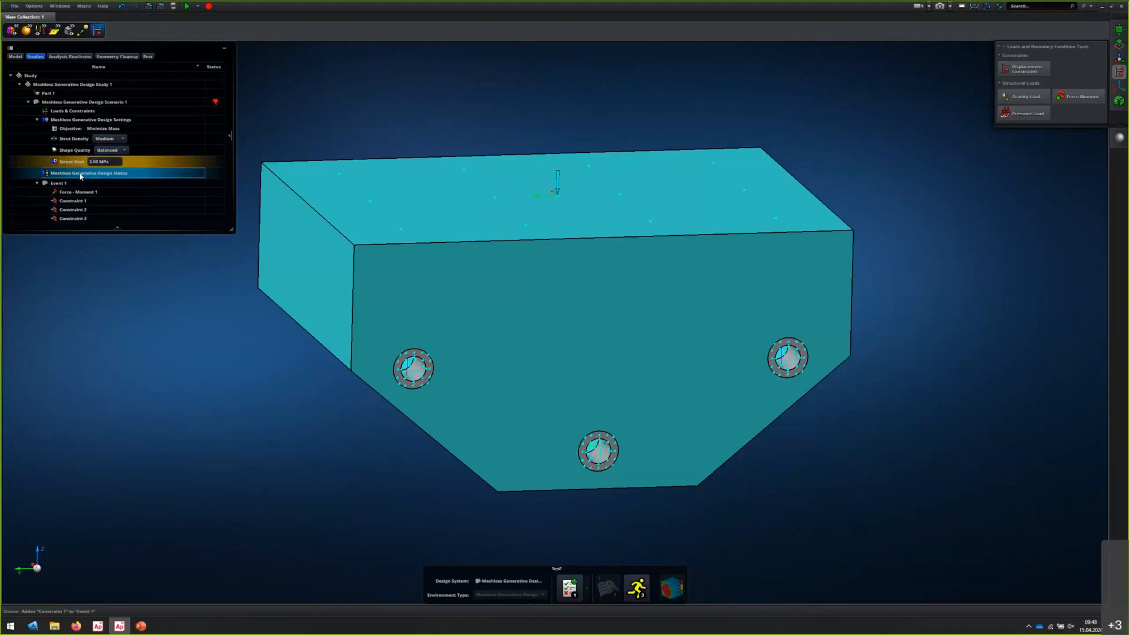
key("Return")
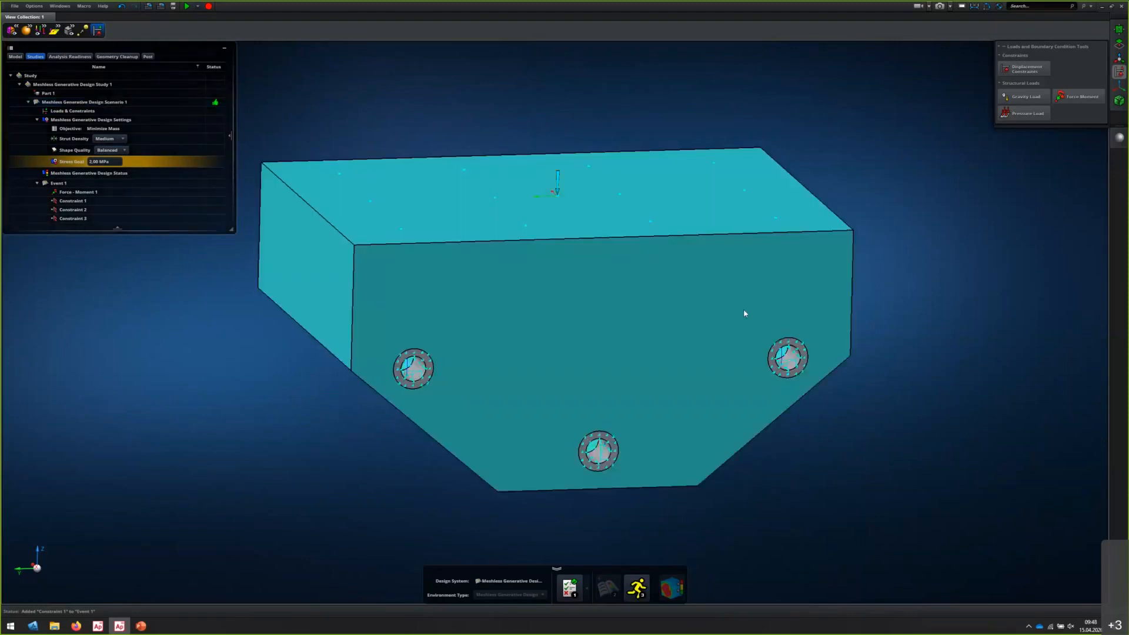
left_click(634, 593)
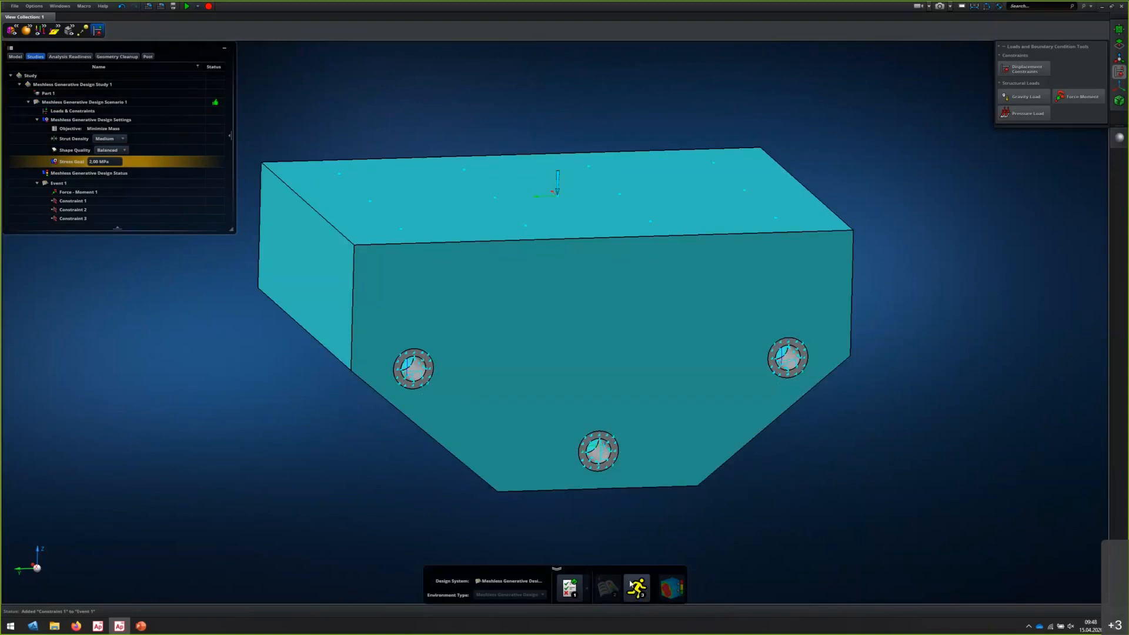
Review the generative design solver options, including solver priority, CPU threads and the complexity memory limit
left_click(34, 6)
left_click(39, 21)
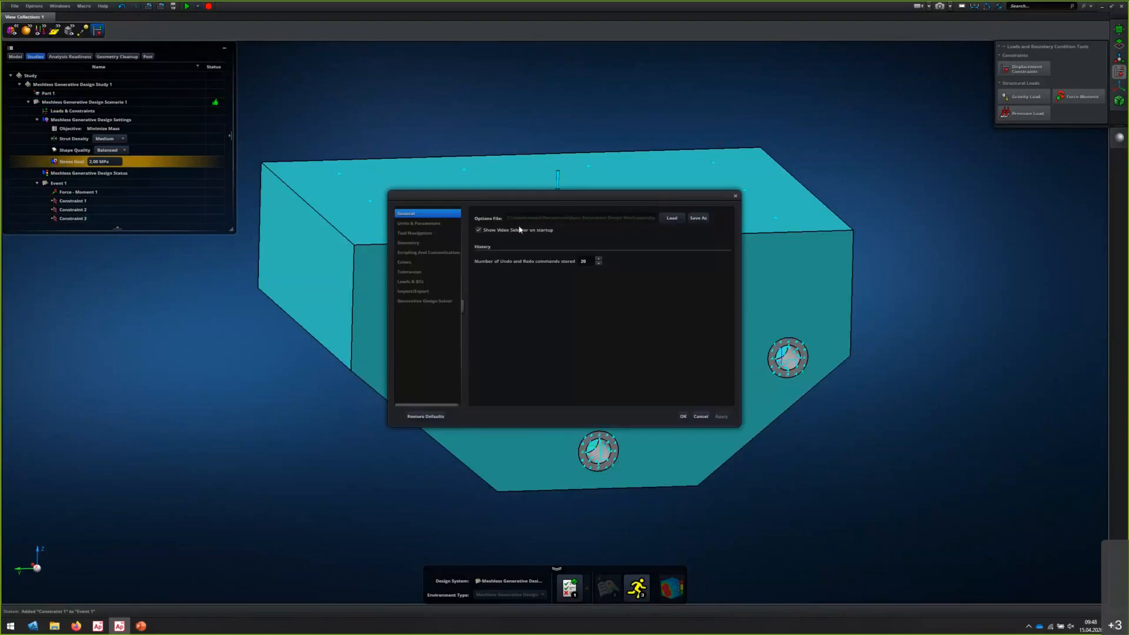
left_click(439, 303)
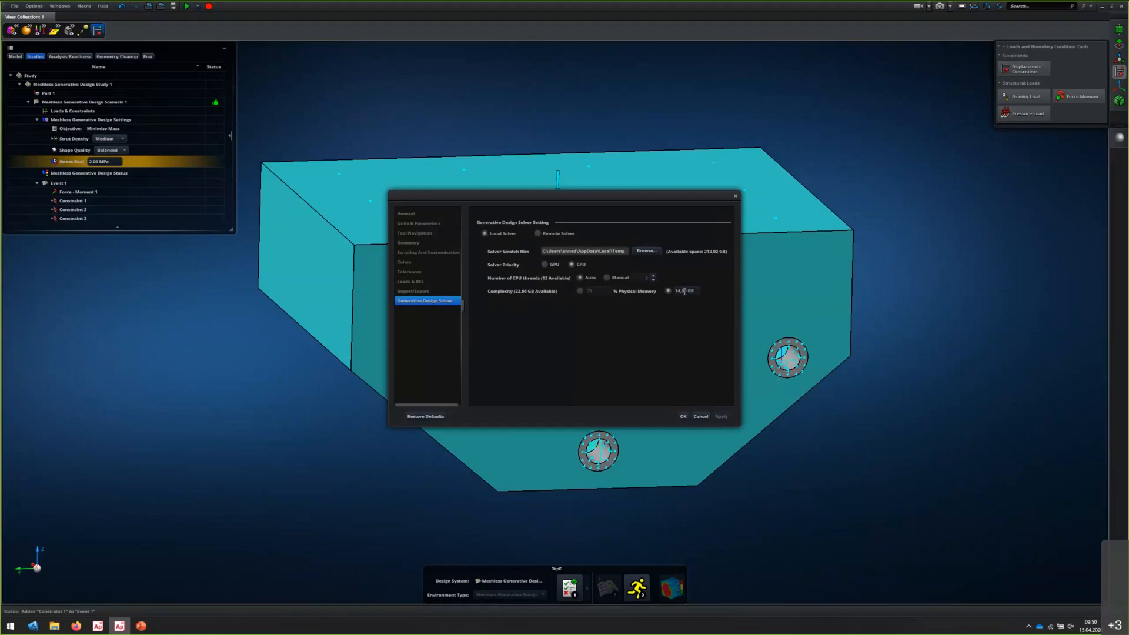
double_click(684, 291)
left_click(683, 416)
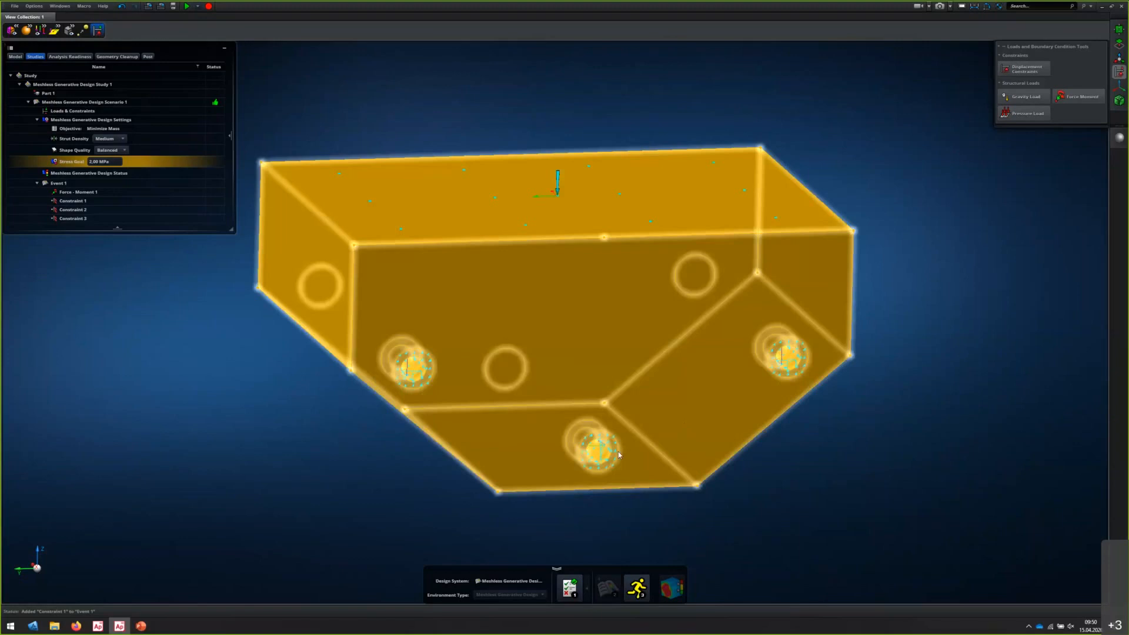
Run the analysis immediately and examine the intermediate optimized shape from several sides while it computes
left_click(640, 592)
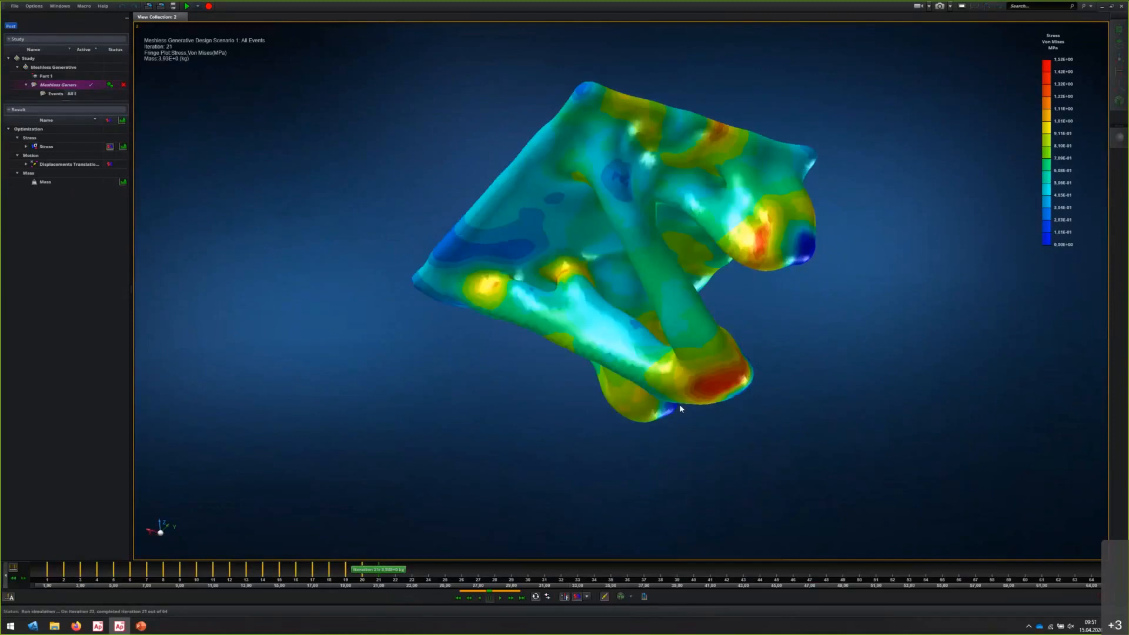
middle_click_drag(680, 404, 751, 388)
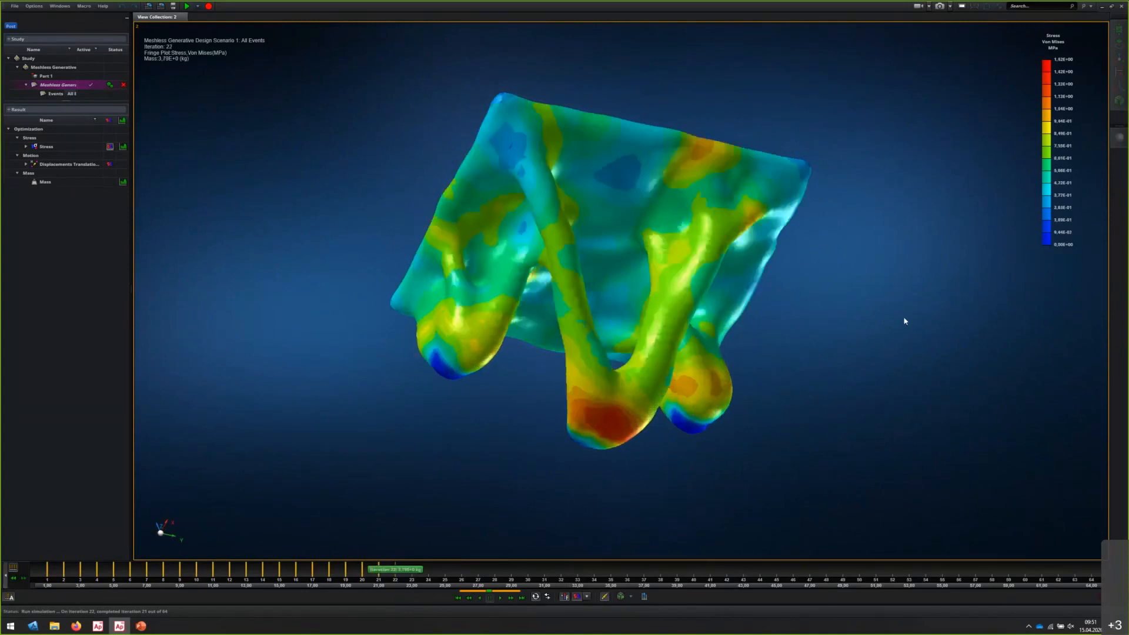
middle_click_drag(943, 361, 889, 391)
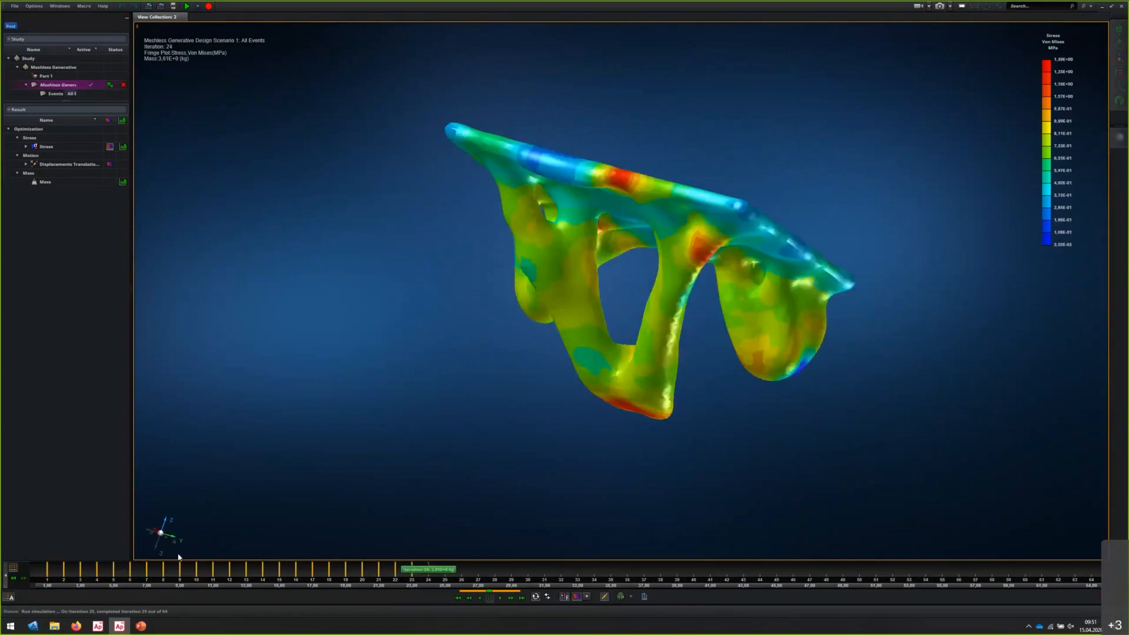
Switch to the other Apex Generative Design session and post-process its finished Meshless Generative Design Scenario 1
left_click(101, 628)
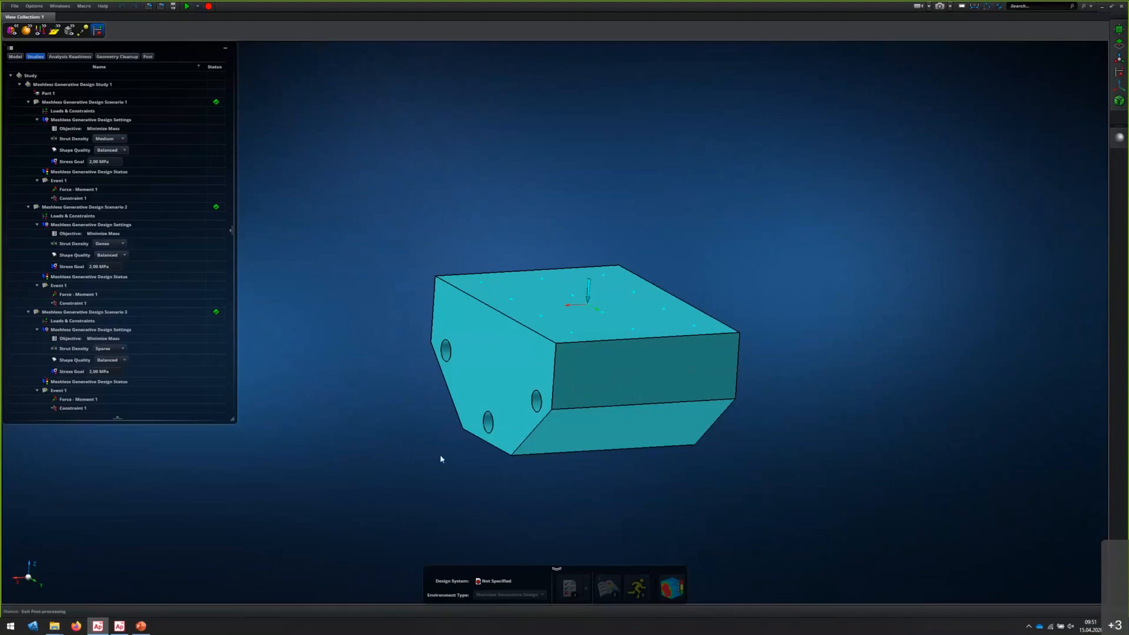
middle_click_drag(437, 454, 454, 387)
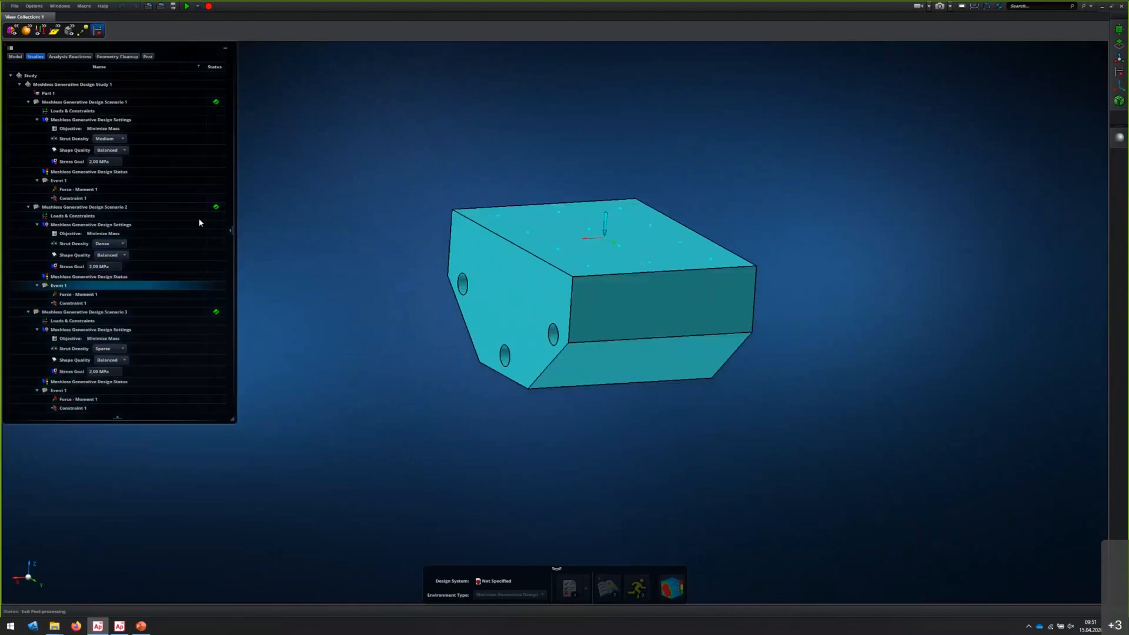
left_click(97, 104)
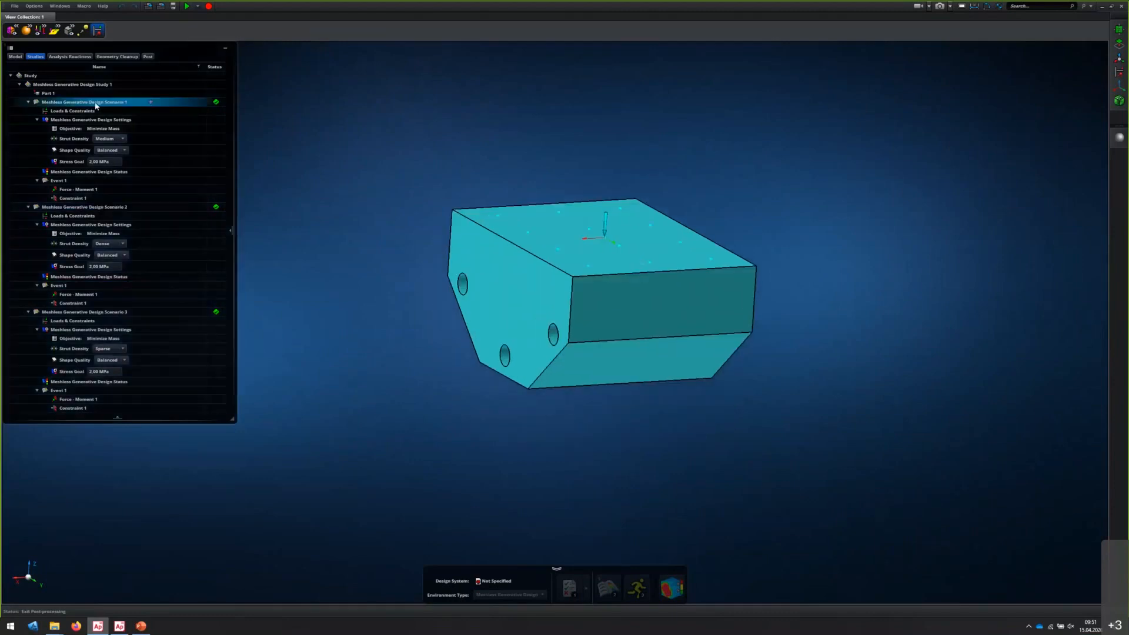
right_click(101, 105)
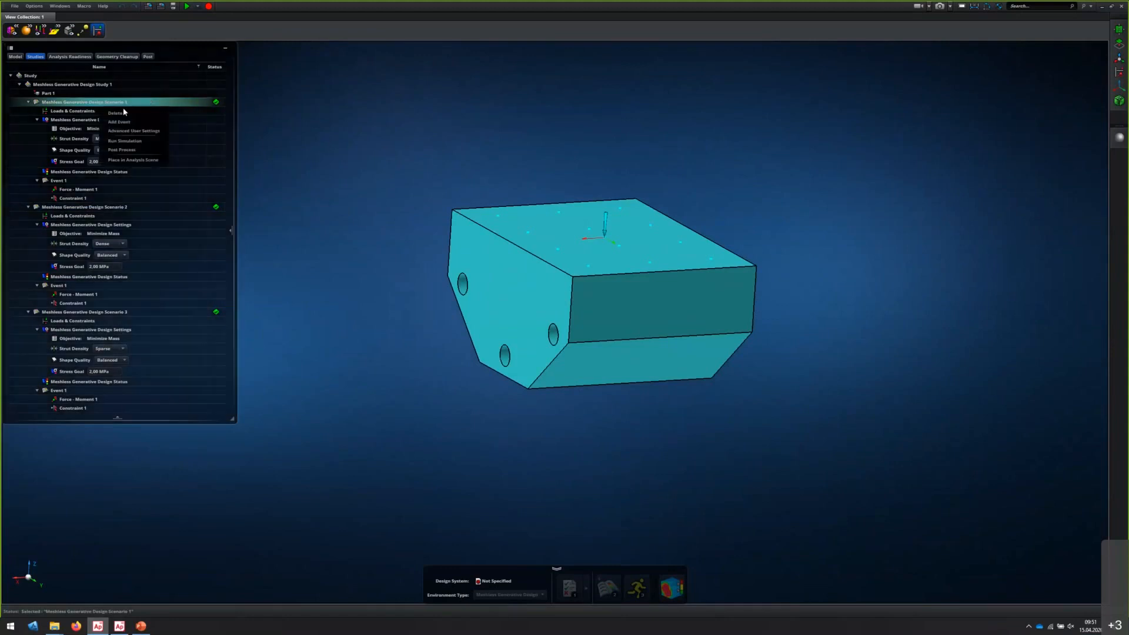
left_click(120, 150)
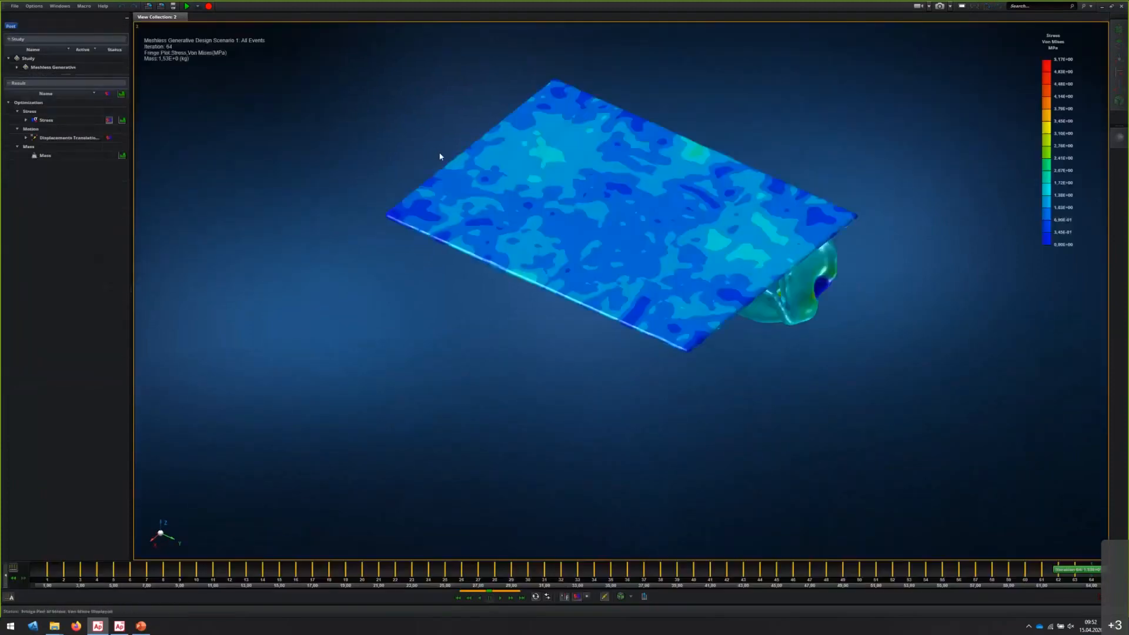
Examine the Von Mises stress distribution on the branching struts and around the mounting holes of the final iteration
middle_click_drag(622, 429, 626, 374)
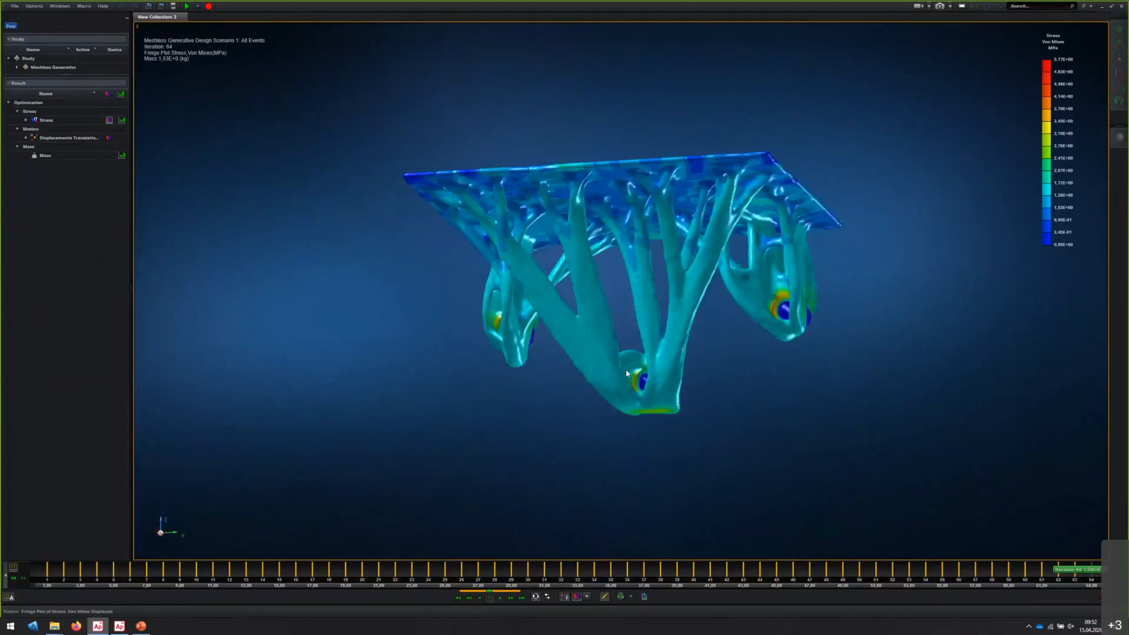
mouse_move(1078, 131)
scroll(775, 311, "up", 5)
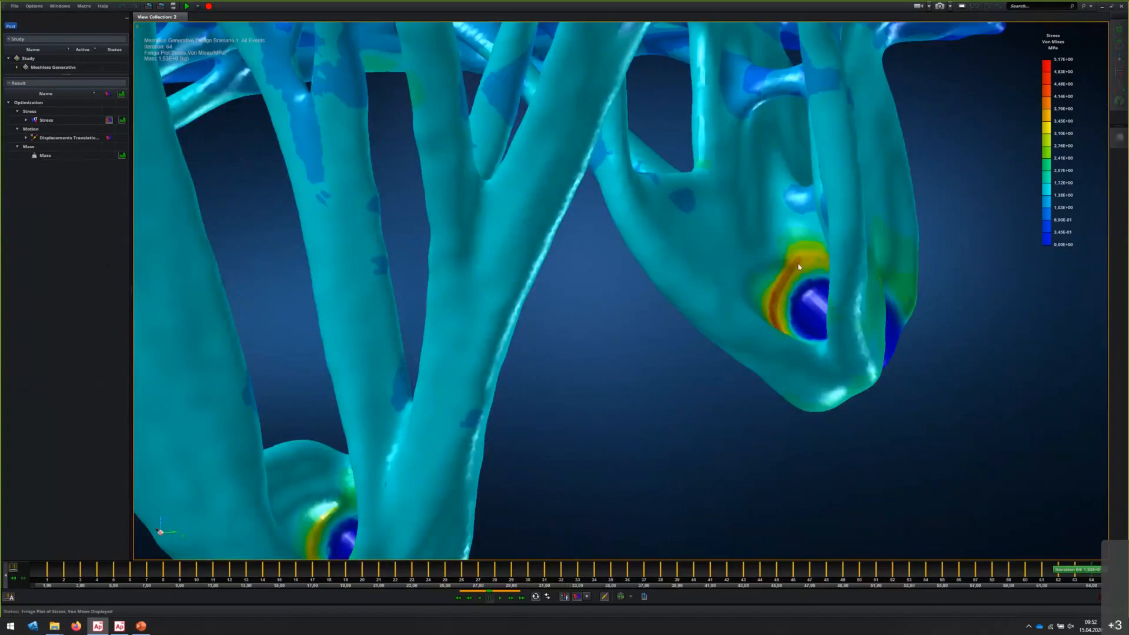
scroll(798, 267, "up", 2)
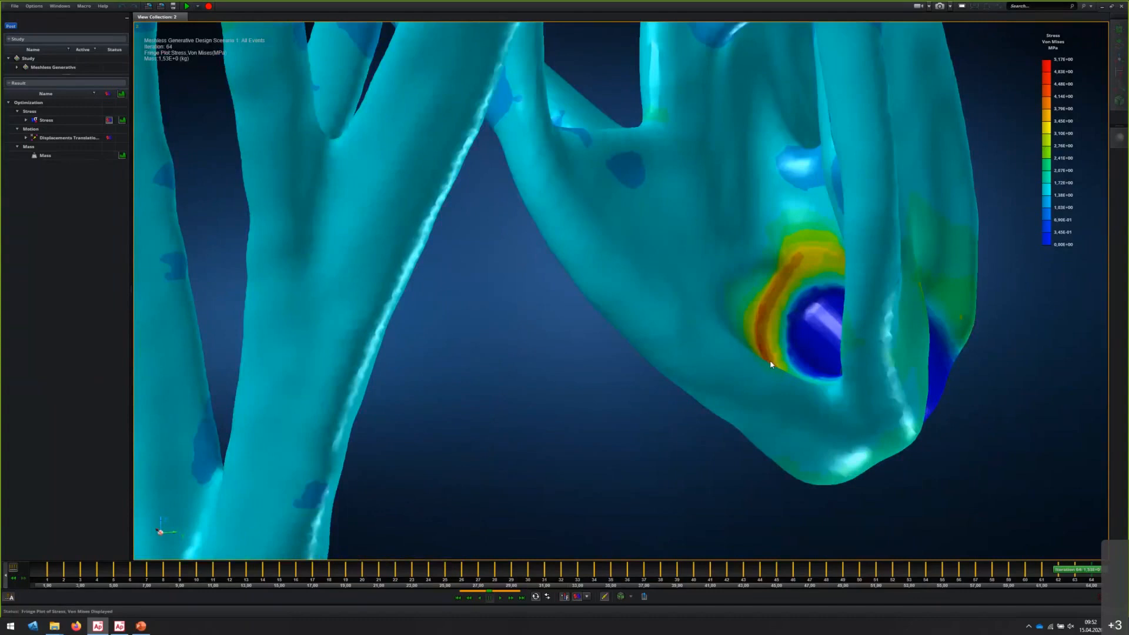
middle_click_drag(770, 361, 769, 371)
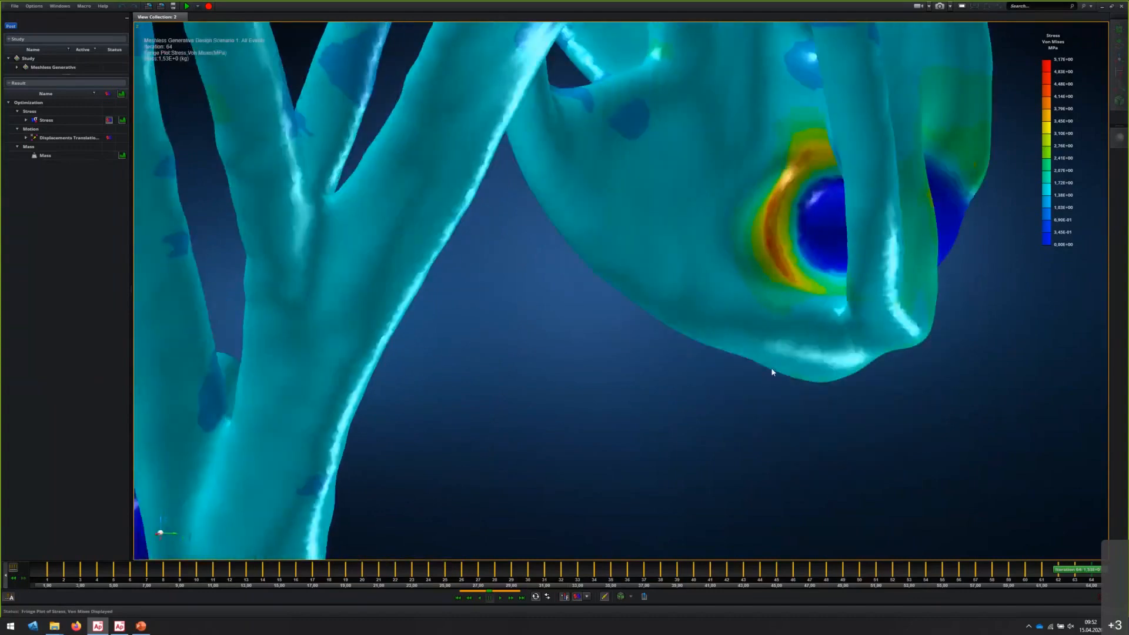
scroll(771, 371, "down", 5)
middle_click_drag(753, 377, 714, 369)
middle_click_drag(680, 378, 729, 366)
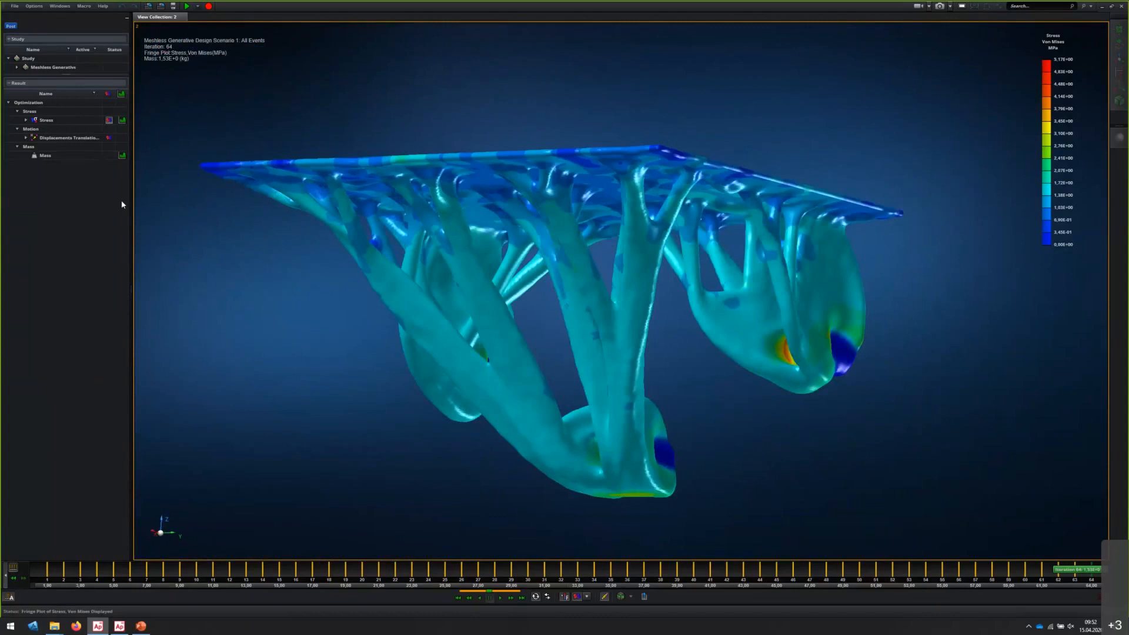
Display the chart of approximate mass over the optimization iterations next to the stress plot
left_click(116, 155)
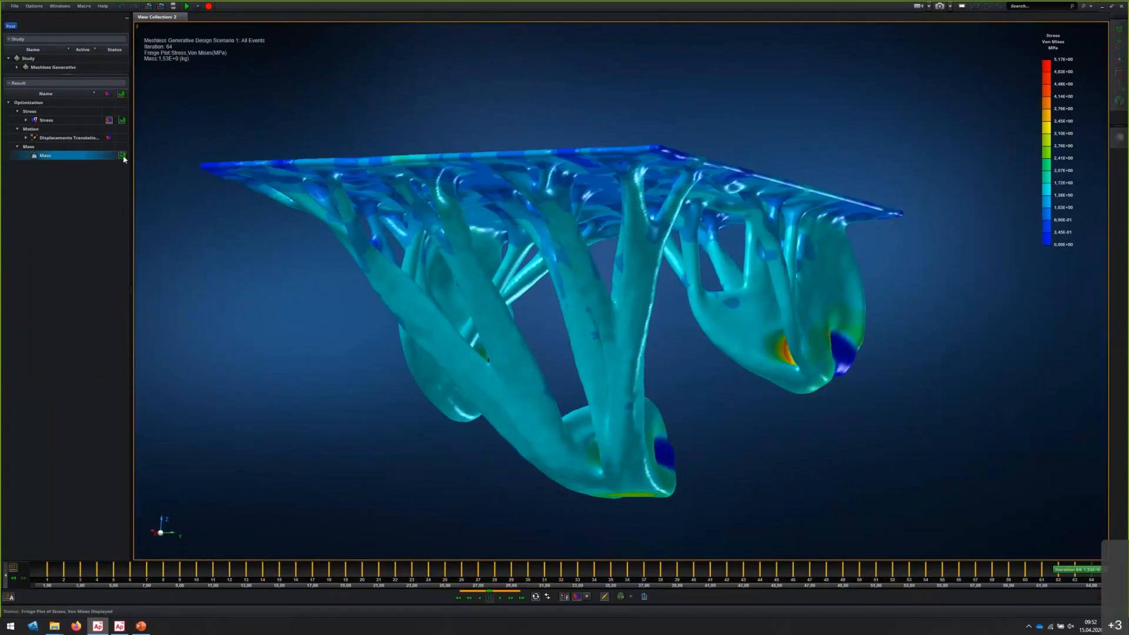
left_click(122, 156)
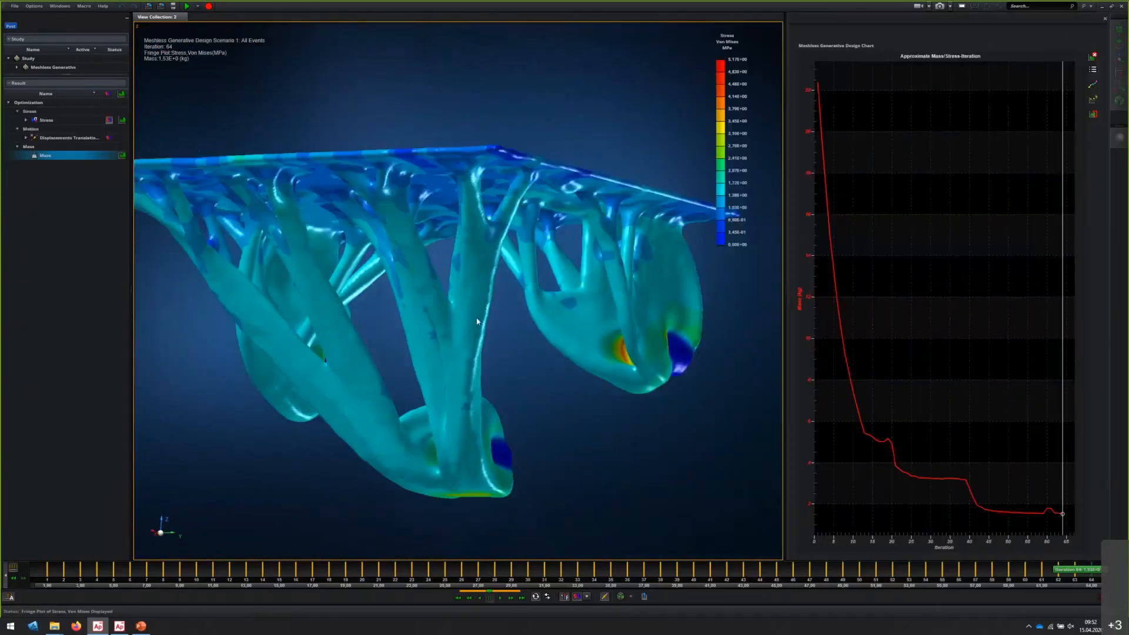
Display the resultant translational displacement plot of Scenario 1's final iteration and examine it across the top plate
scroll(479, 319, "down", 2)
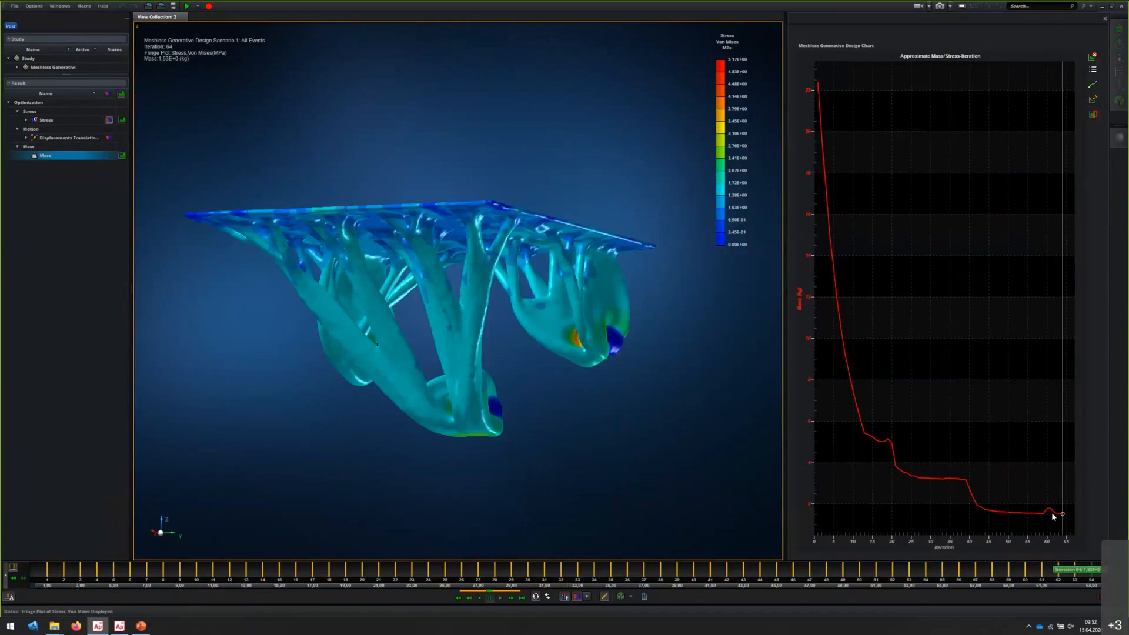
left_click(109, 137)
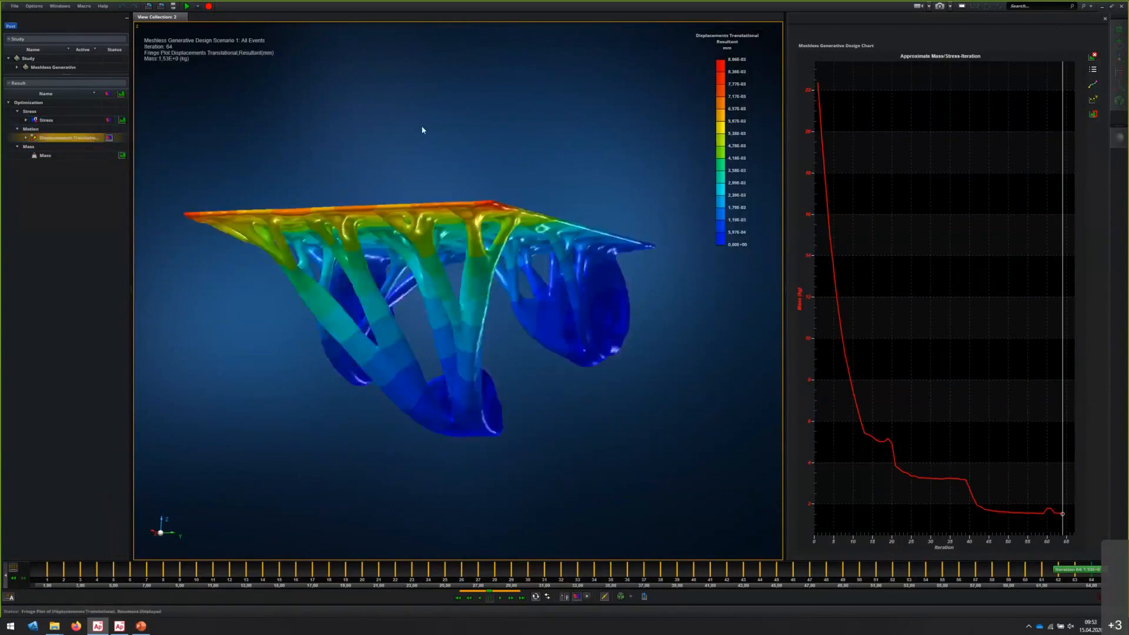
middle_click_drag(542, 144, 492, 178)
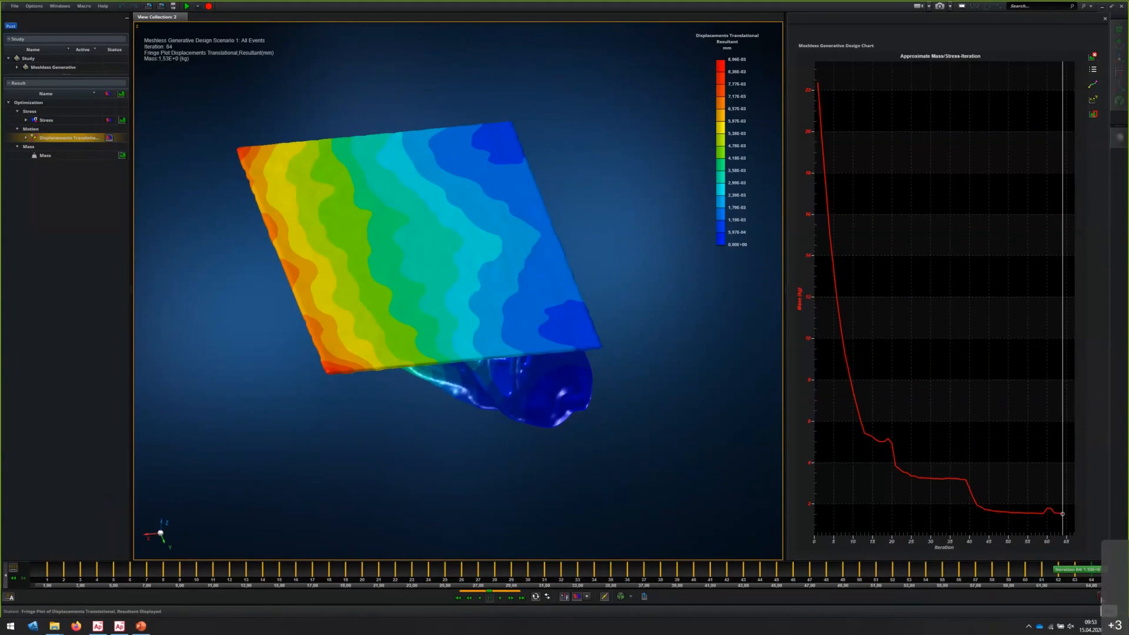
Exit the Scenario 1 results and post-process Meshless Generative Design Scenario 2, the one with Dense strut density
left_click(1101, 598)
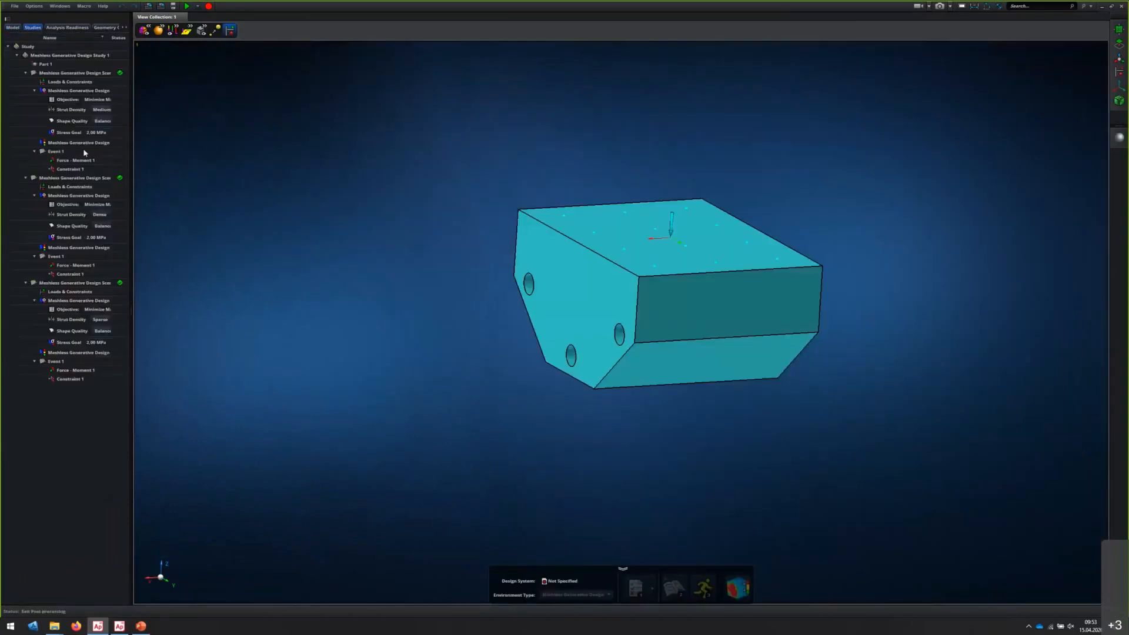
left_click(66, 179)
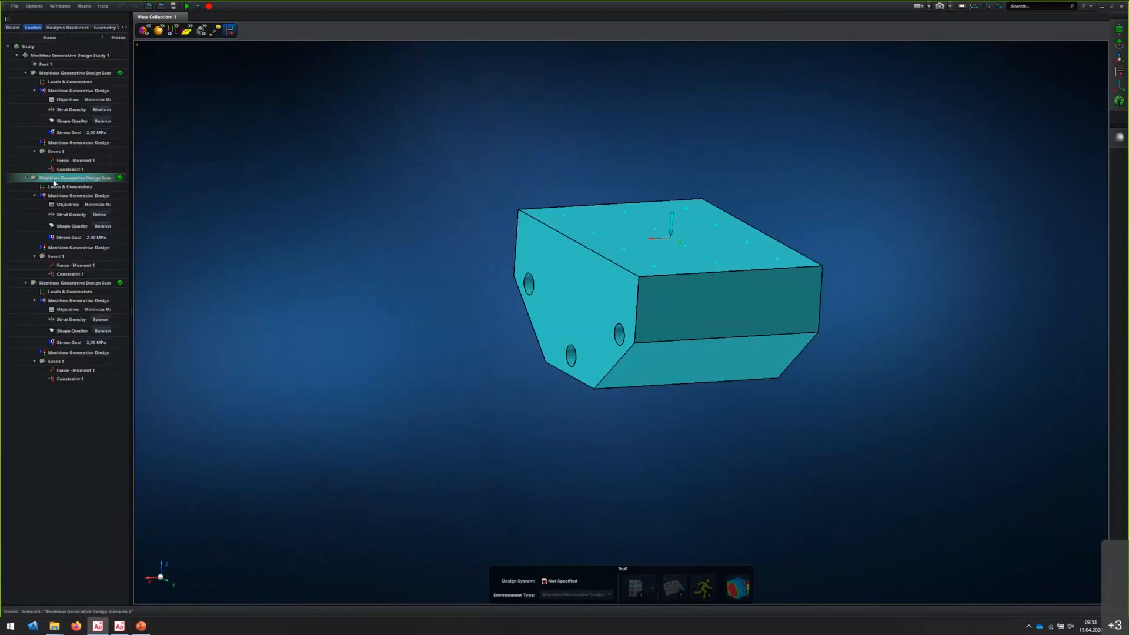
right_click(54, 183)
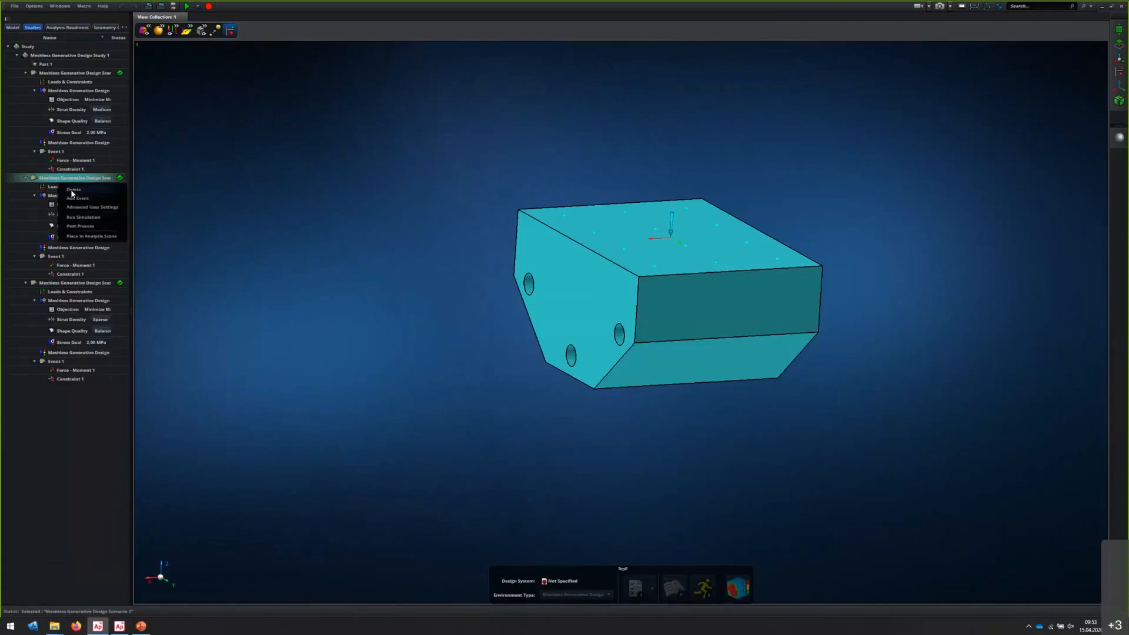
left_click(81, 227)
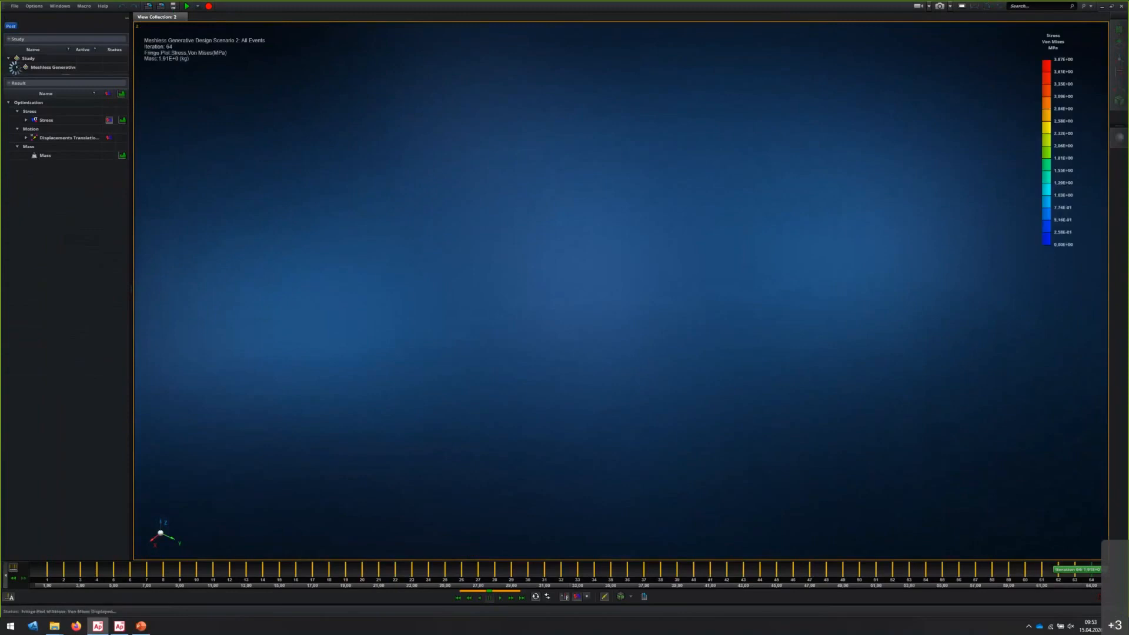
middle_click_drag(386, 319, 404, 267)
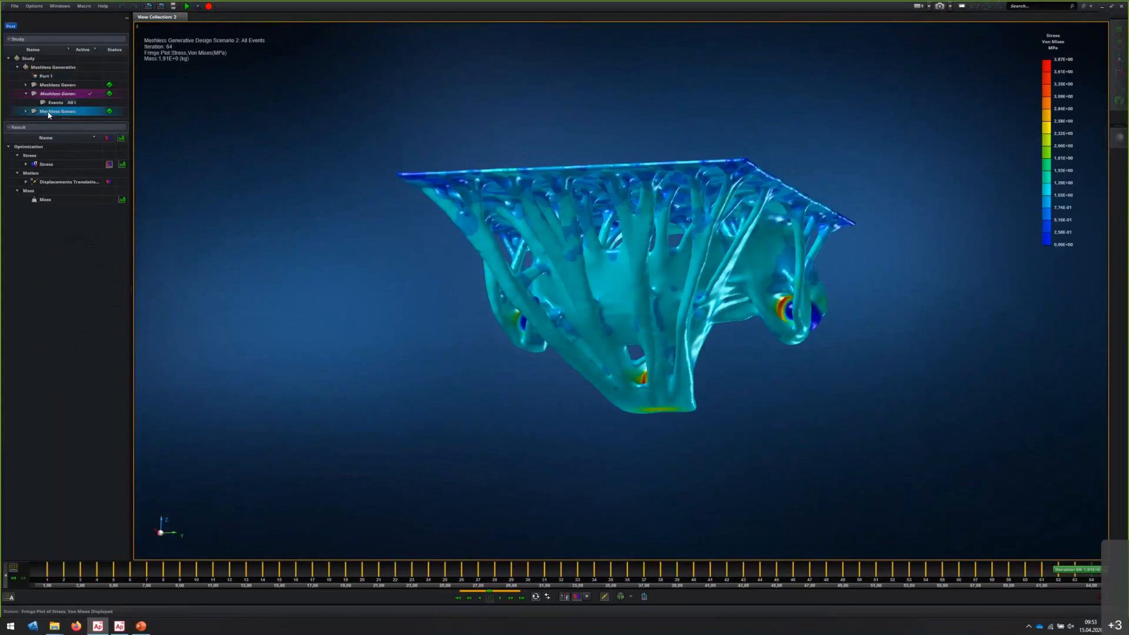
Activate Meshless Generative Design Scenario 3 in the results and view the whole Von Mises stress plot
double_click(48, 112)
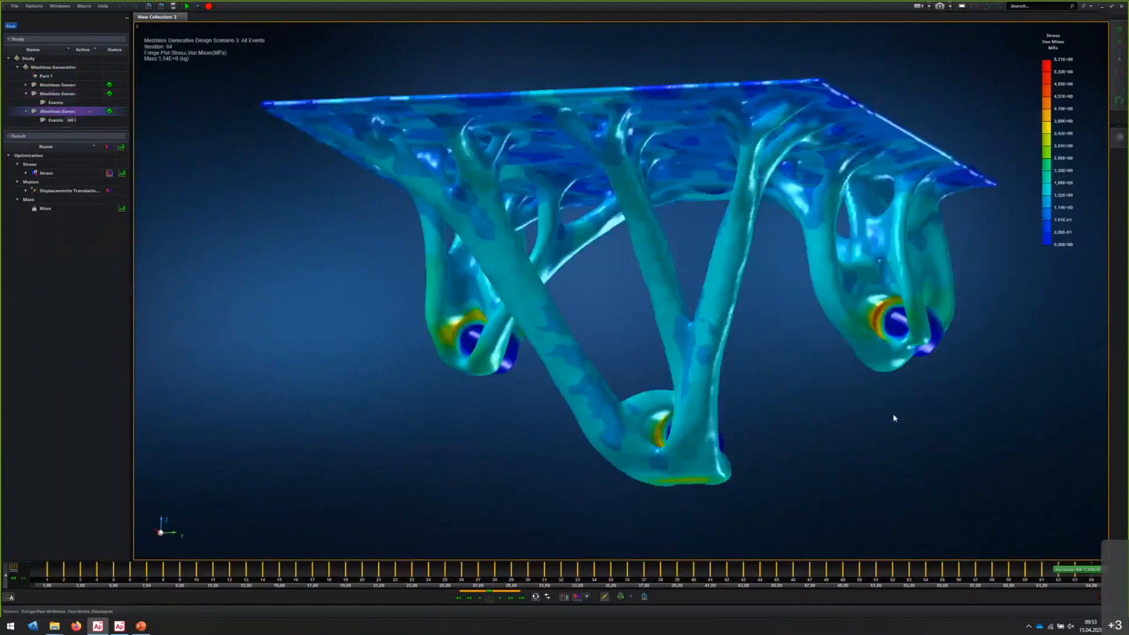
scroll(795, 400, "down", 3)
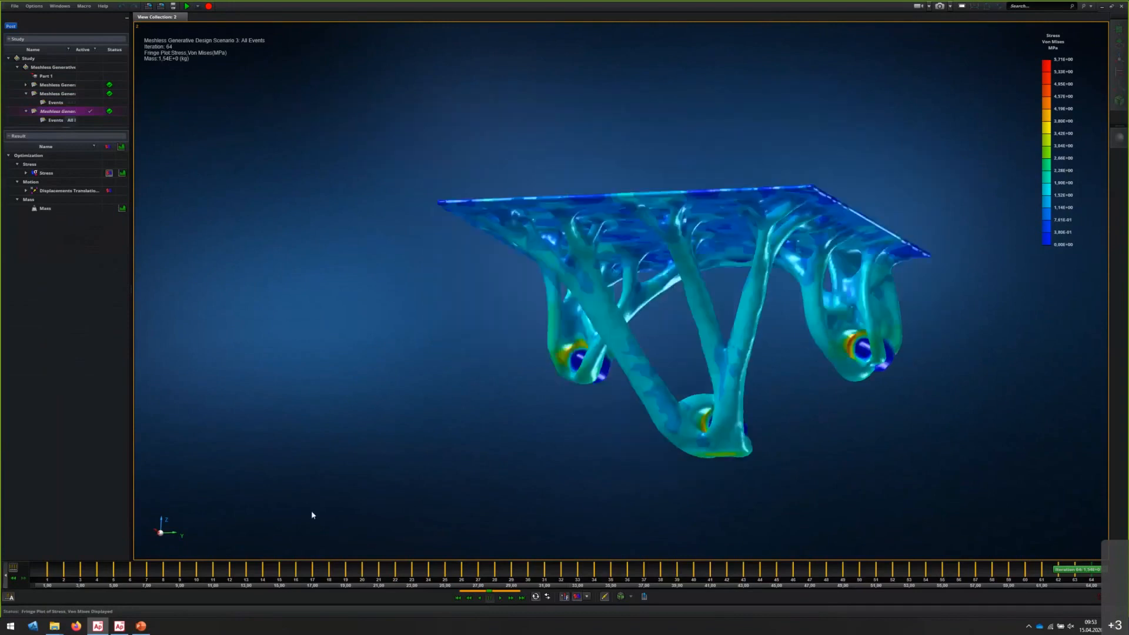
Switch to the other Apex Generative Design session and examine the intermediate shape of its running Scenario 1 from the side
left_click(116, 630)
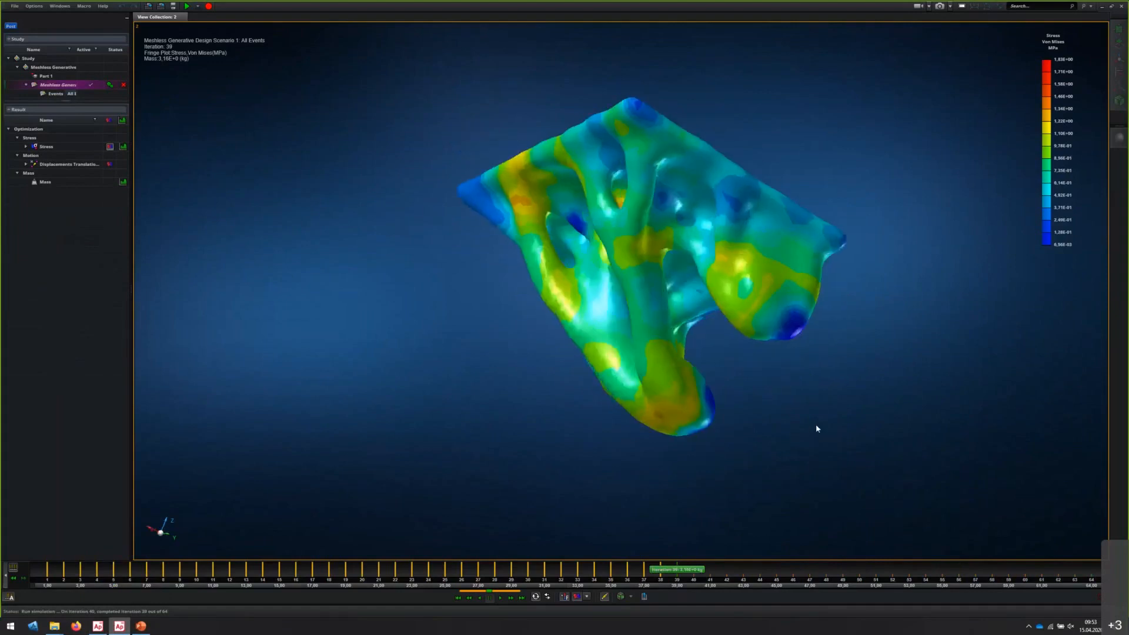
mouse_move(803, 443)
middle_mouse_down()
mouse_move(841, 438)
mouse_move(817, 442)
middle_mouse_up()
double_click(159, 72)
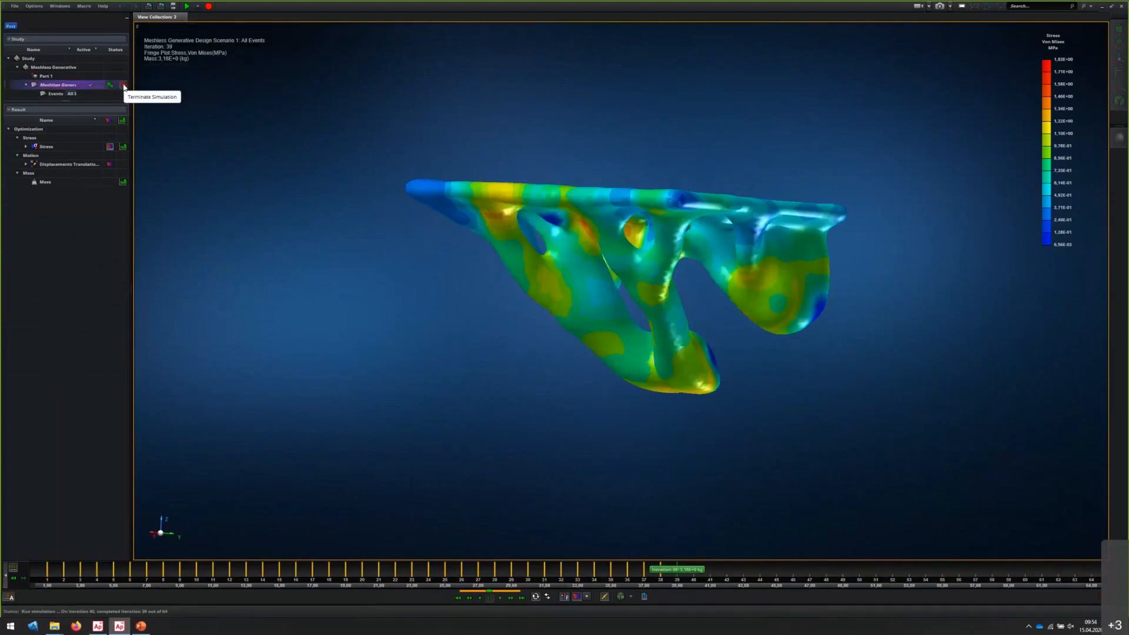
Terminate the running simulation of Scenario 1 and exit post-processing
left_click(124, 85)
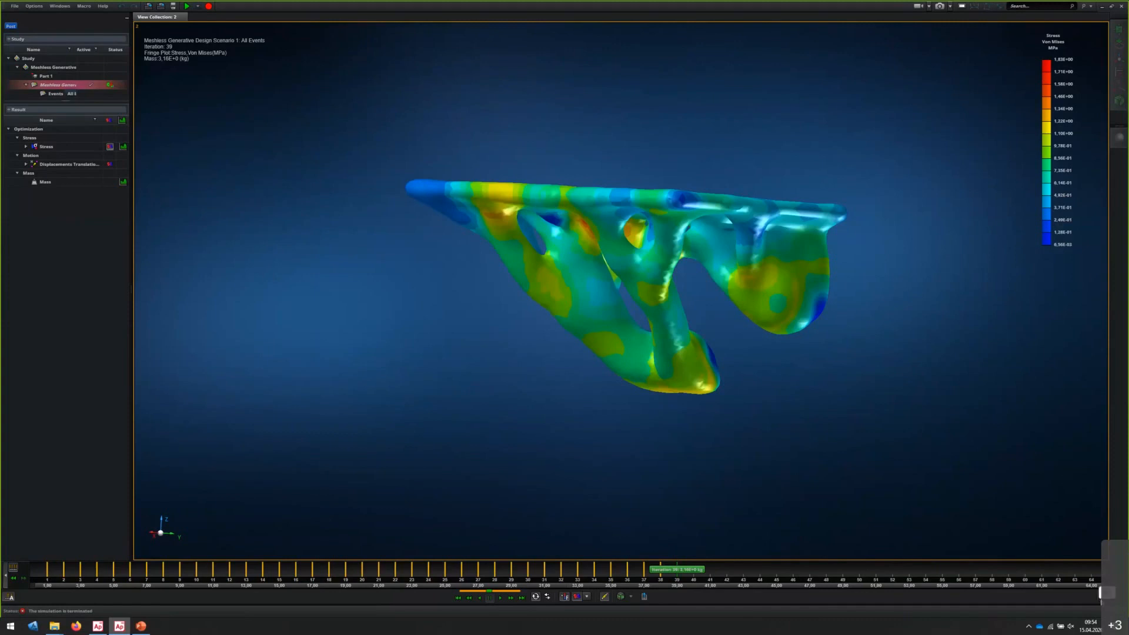
left_click(1101, 599)
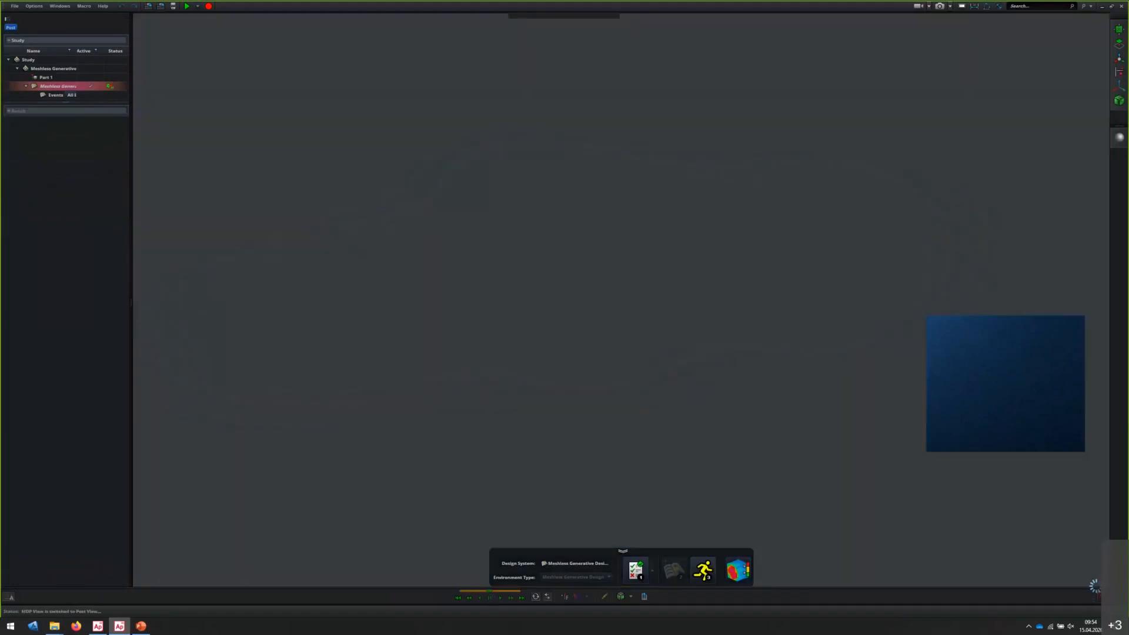
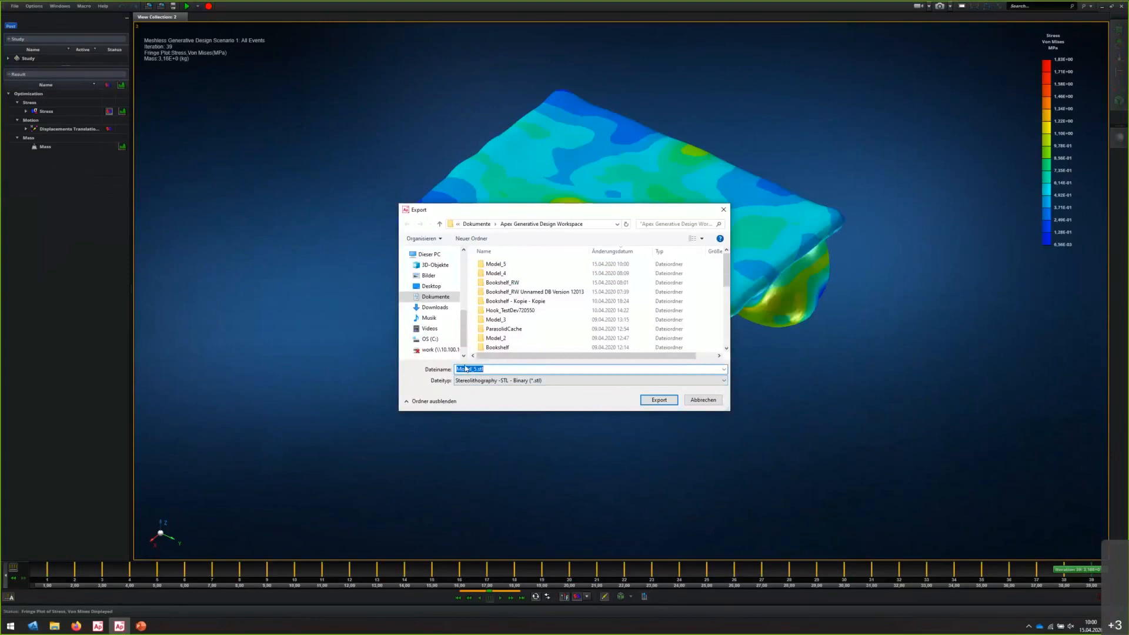
Export the iteration 39 shape as the binary STL file Model_5.stl with meters as the unit
left_click(672, 399)
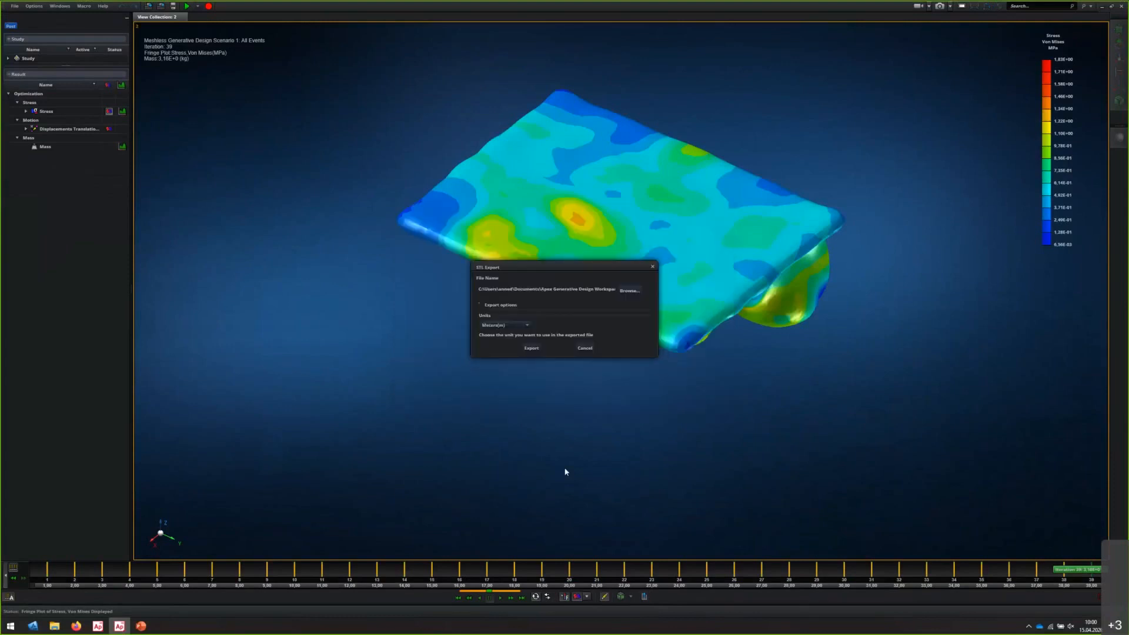
left_click(519, 325)
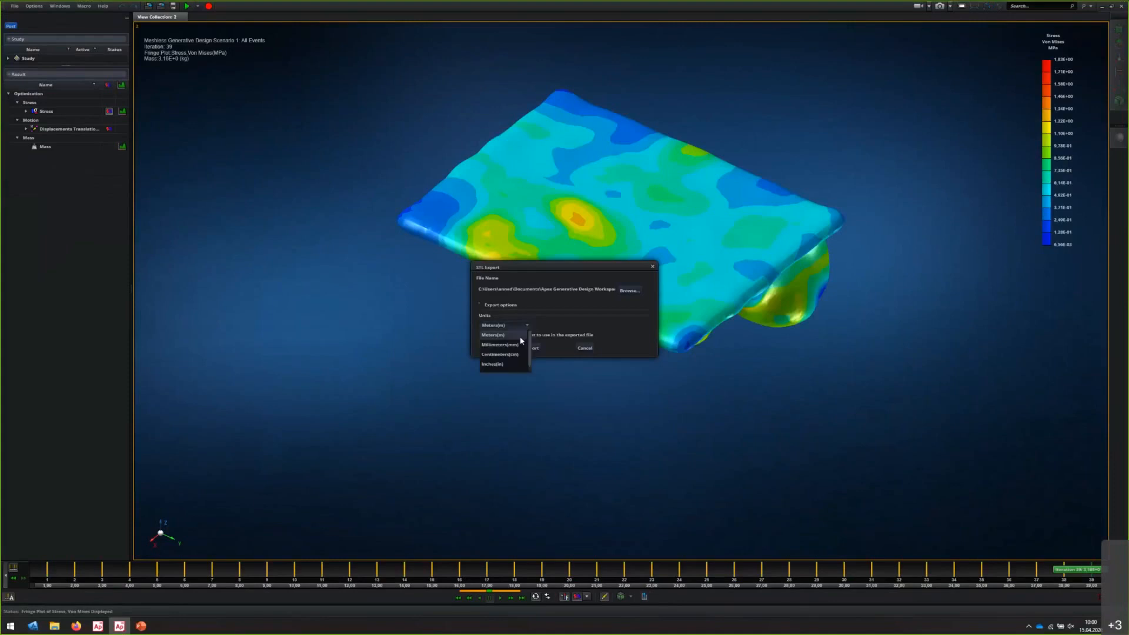
left_click(522, 353)
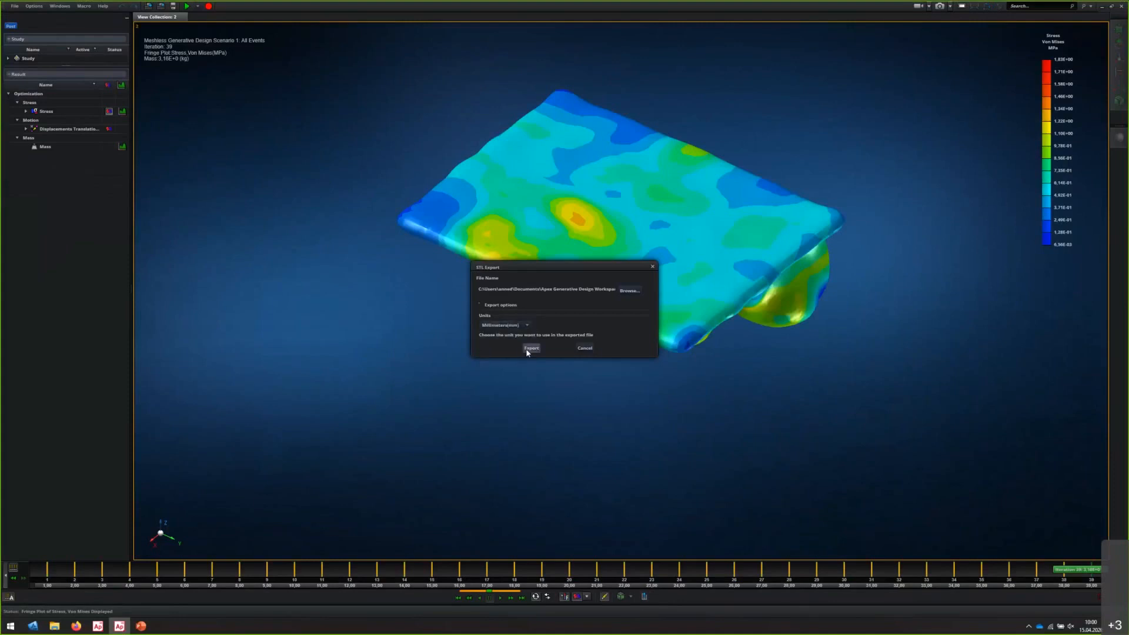
left_click(520, 325)
left_click(511, 334)
left_click(532, 348)
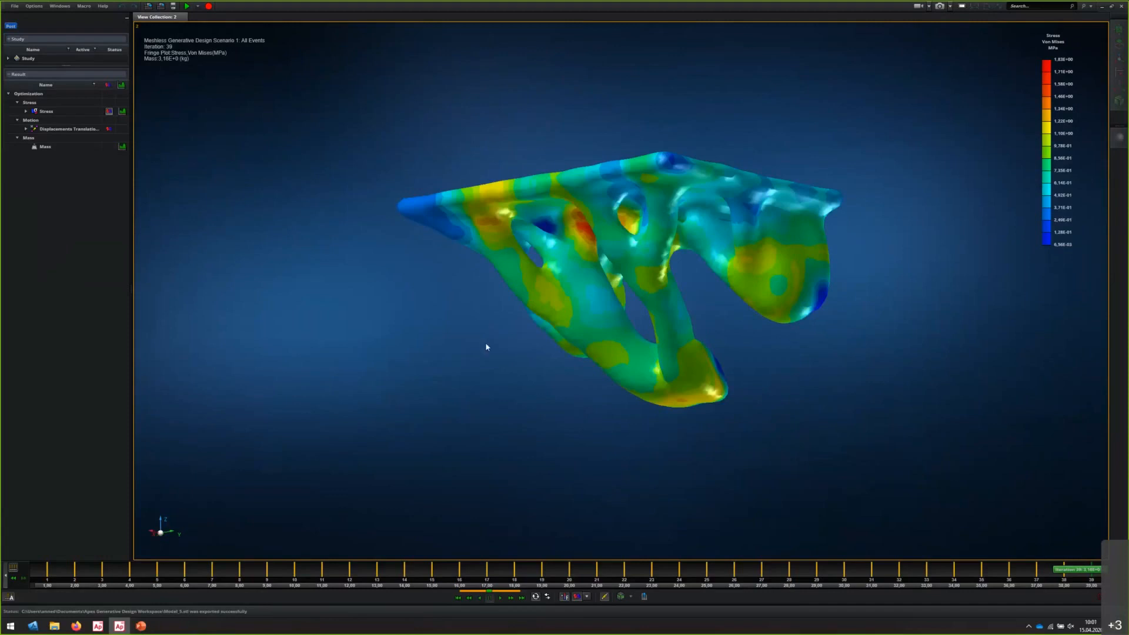
Activate iteration 23 and choose the existing Model_5.stl as its STL export file, agreeing to replace it
left_click(651, 573)
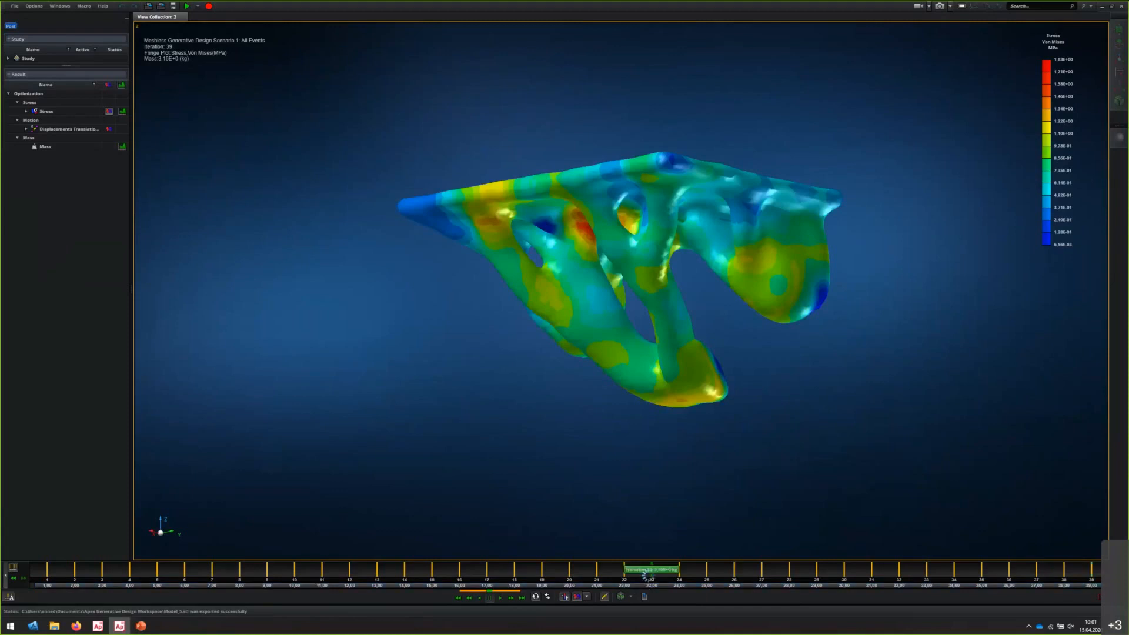
left_click(644, 597)
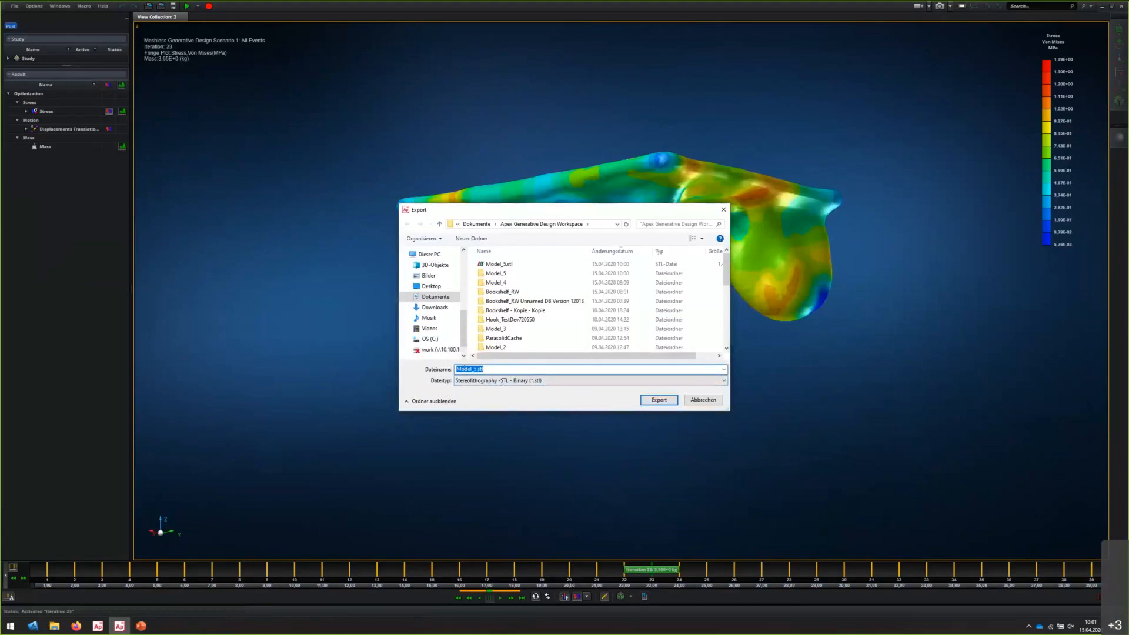
left_click(476, 369)
left_click(649, 402)
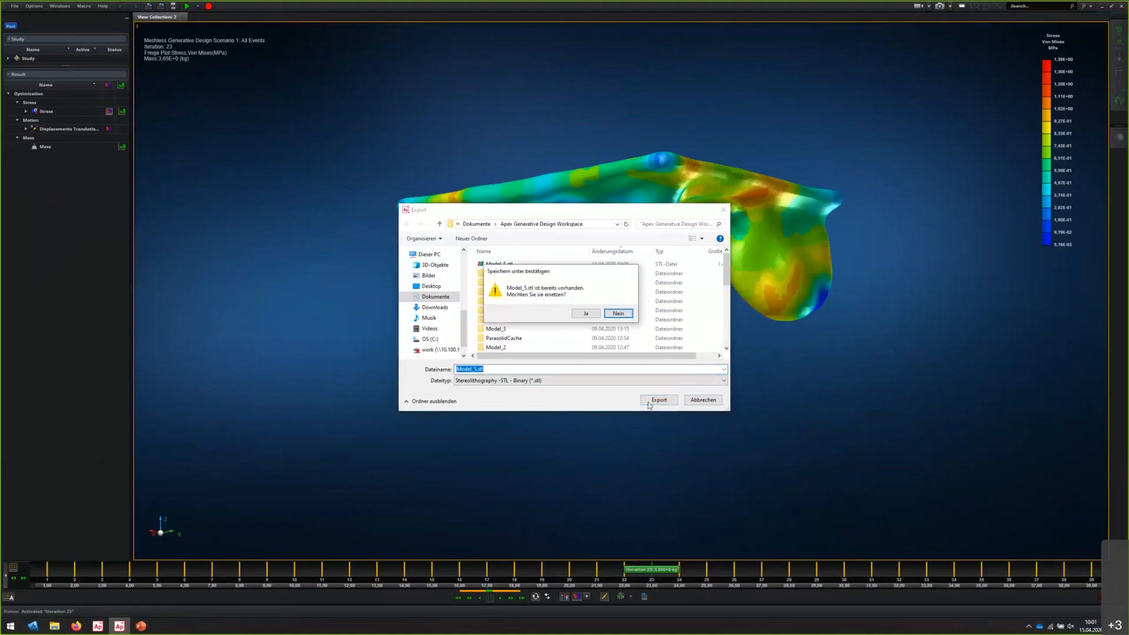
left_click(584, 315)
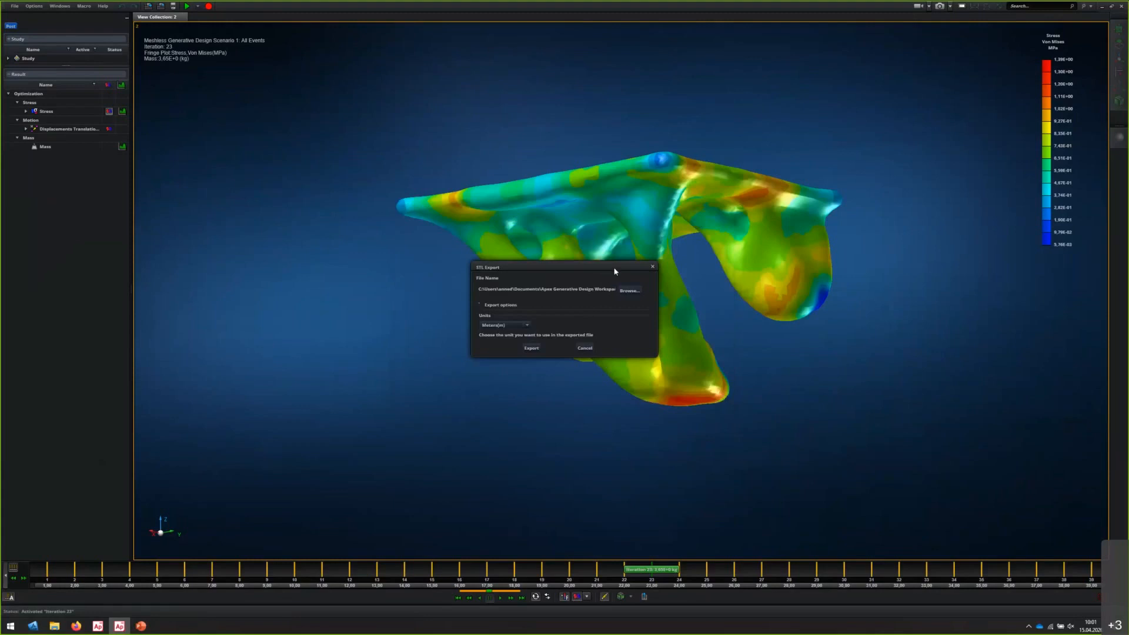
Set the STL export unit to millimeters and export the iteration 23 shape
left_click(528, 325)
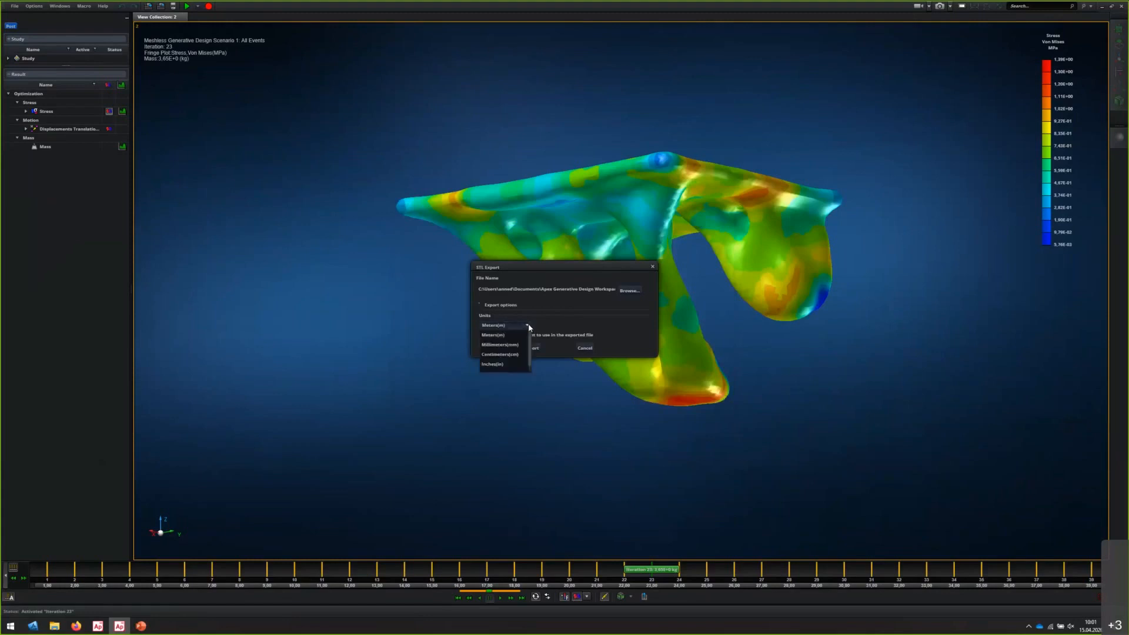
scroll(517, 358, "down", 1)
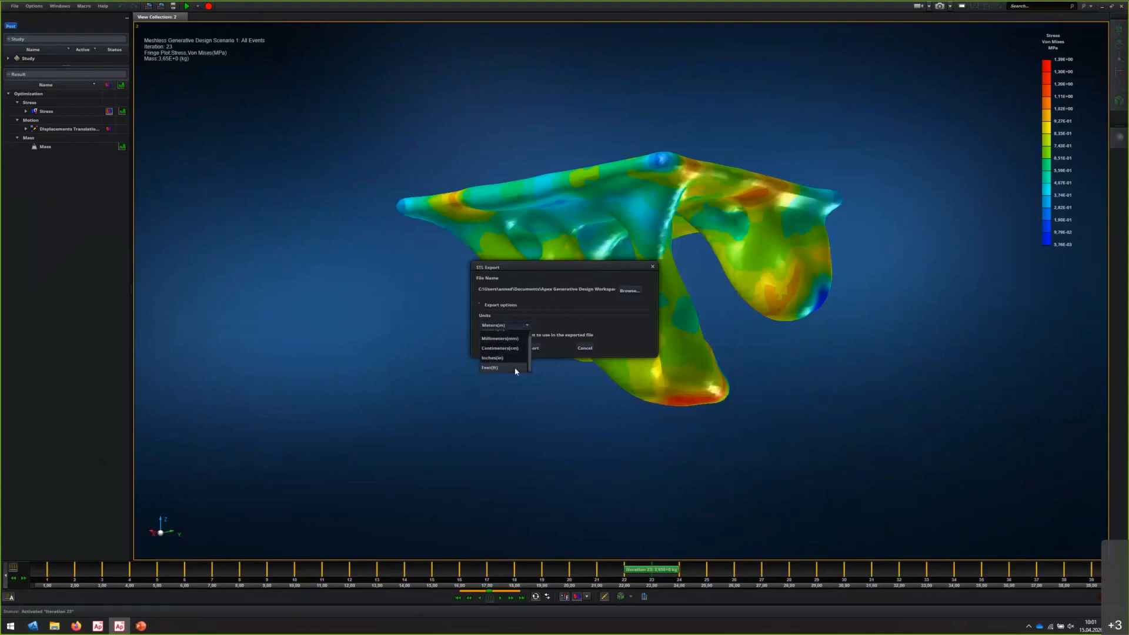
scroll(506, 357, "up", 1)
left_click(502, 345)
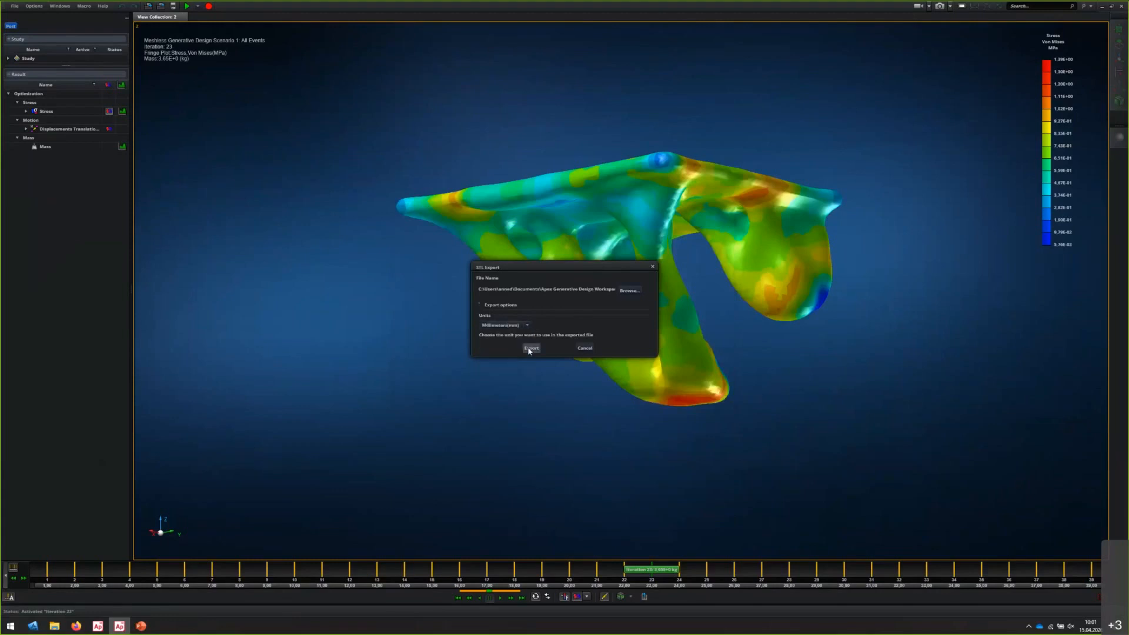
left_click(529, 350)
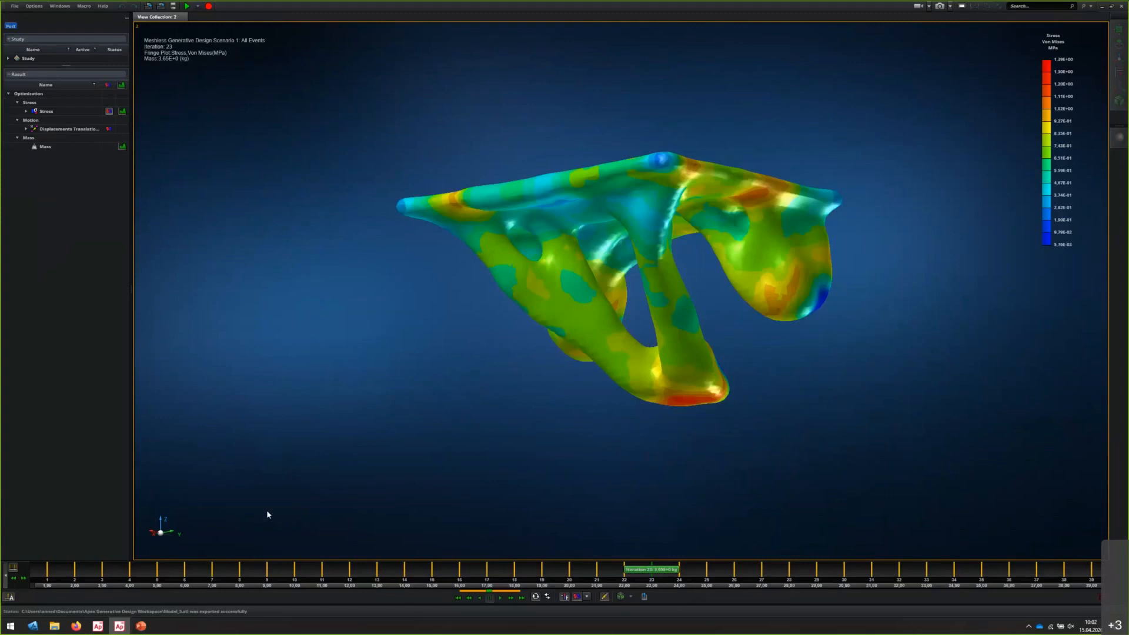
Activate iteration 39 and overlay the original design space on its stress plot to compare both from the front
left_click(1093, 570)
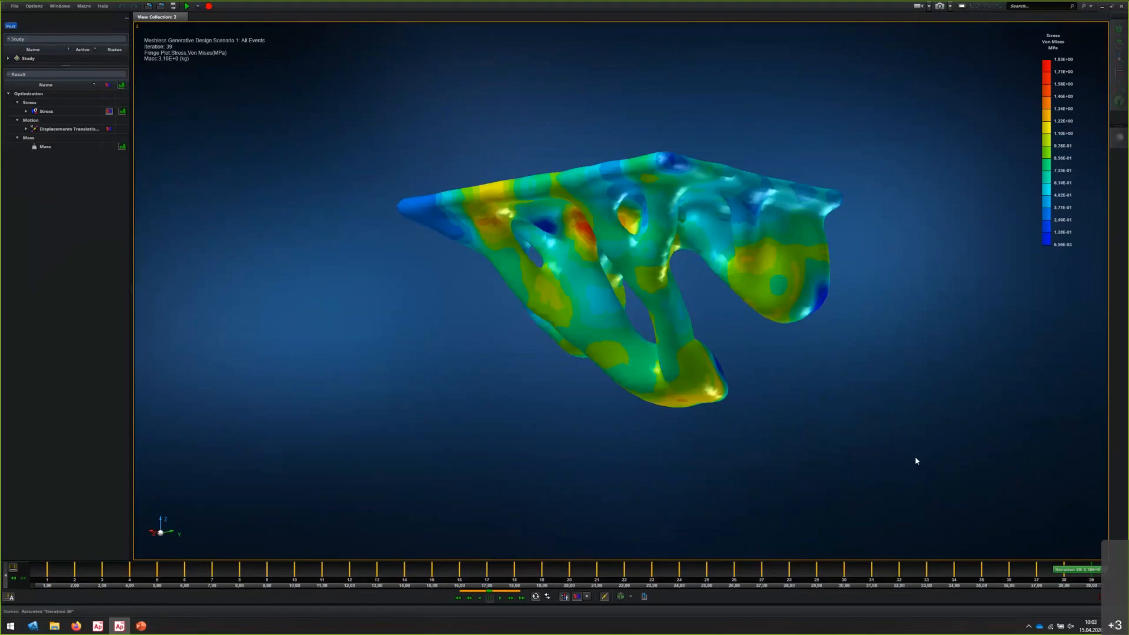
middle_click_drag(544, 404, 595, 426)
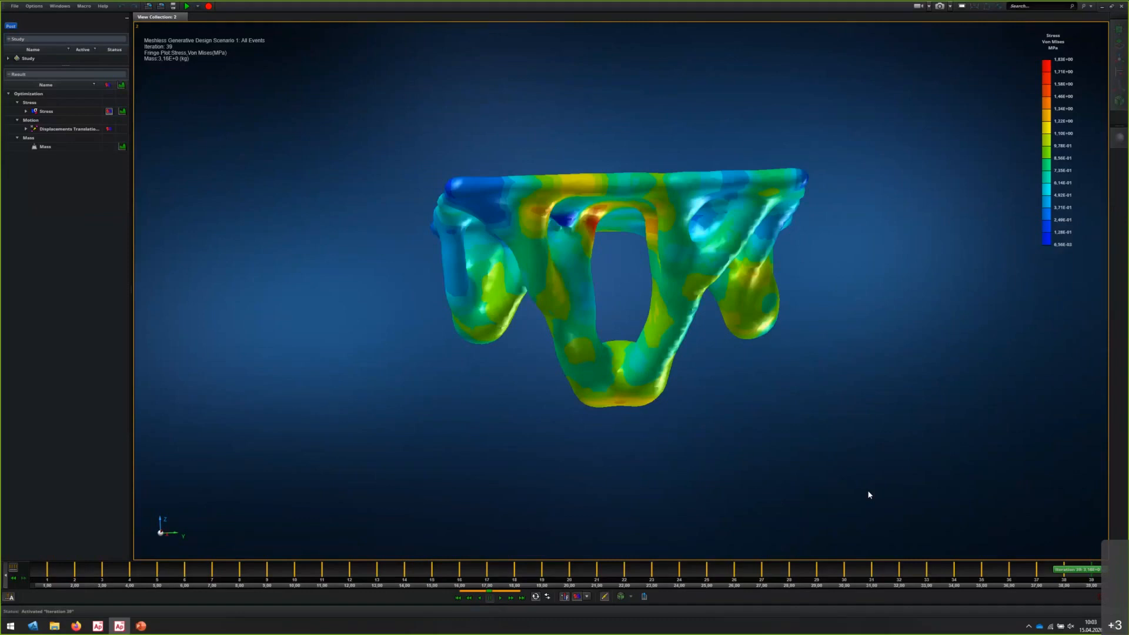
left_click(621, 597)
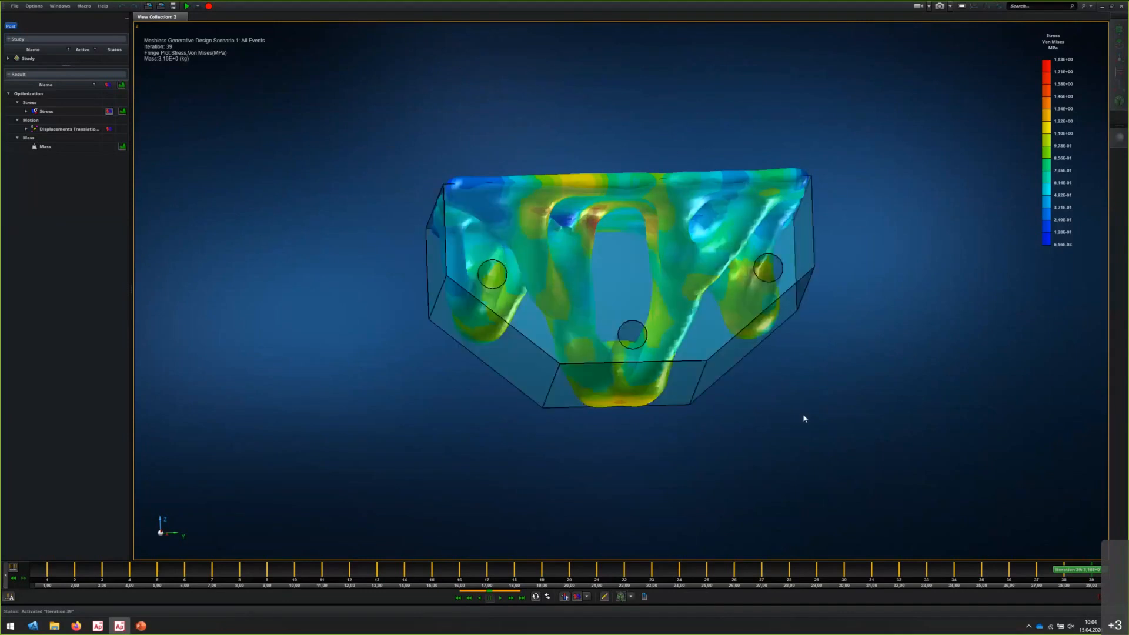
middle_click_drag(804, 418, 804, 410)
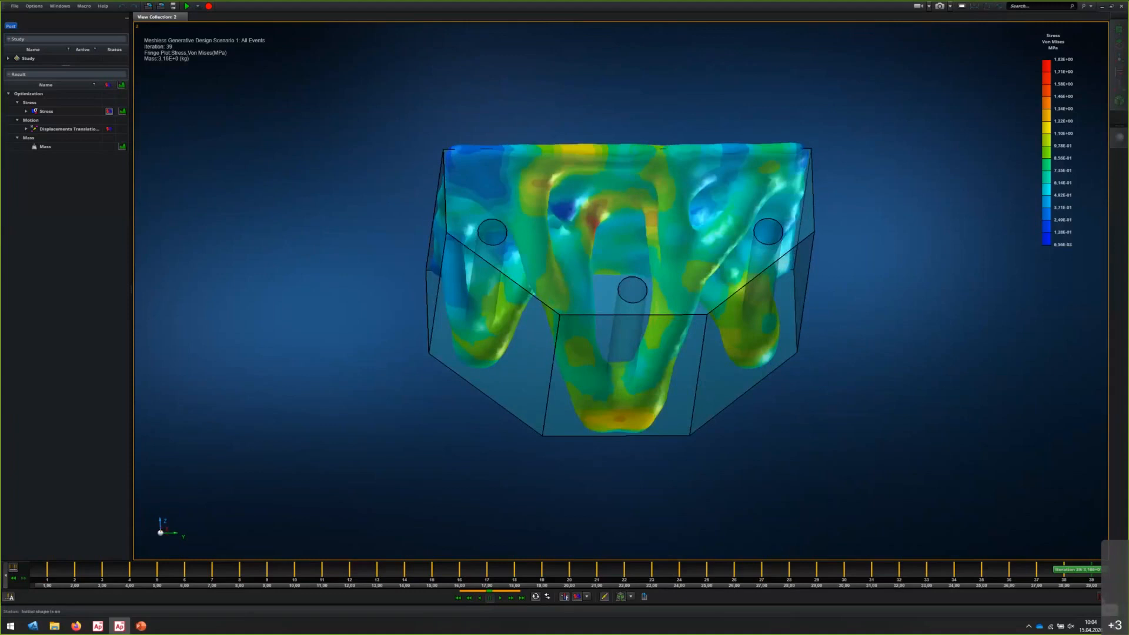
Exit post-processing of Scenario 1 and collapse the study tree
left_click(1100, 596)
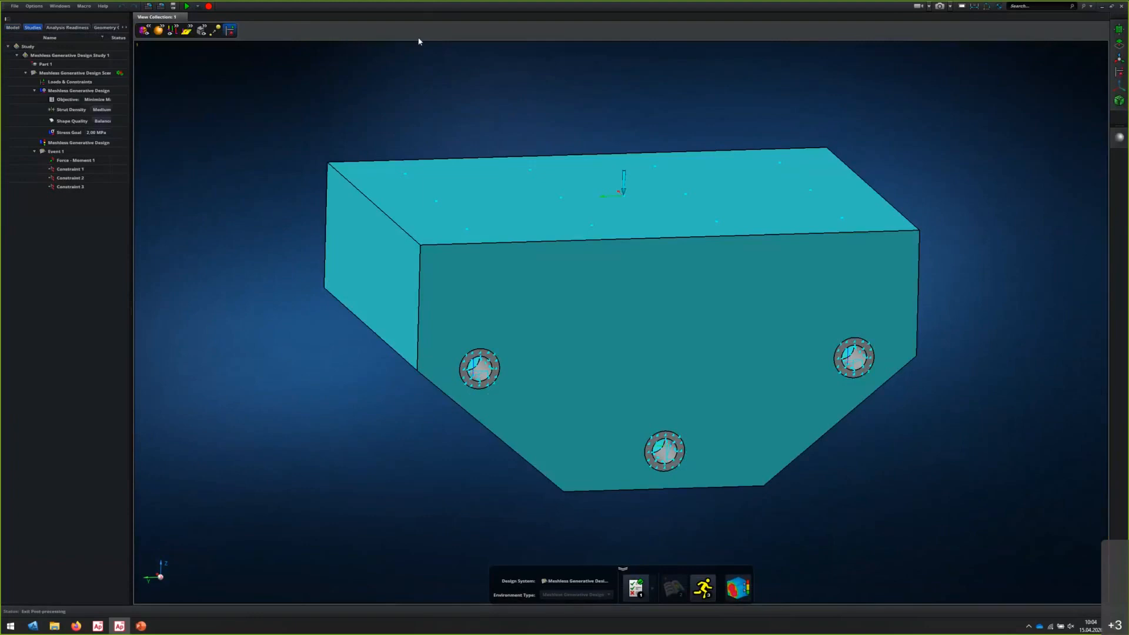
left_click(7, 19)
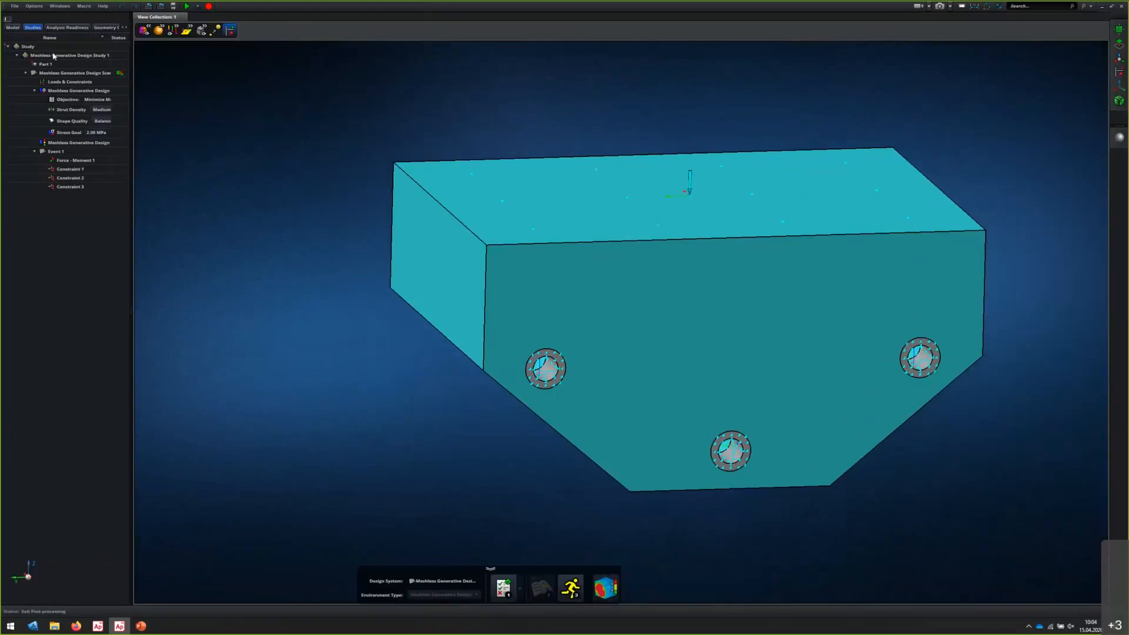